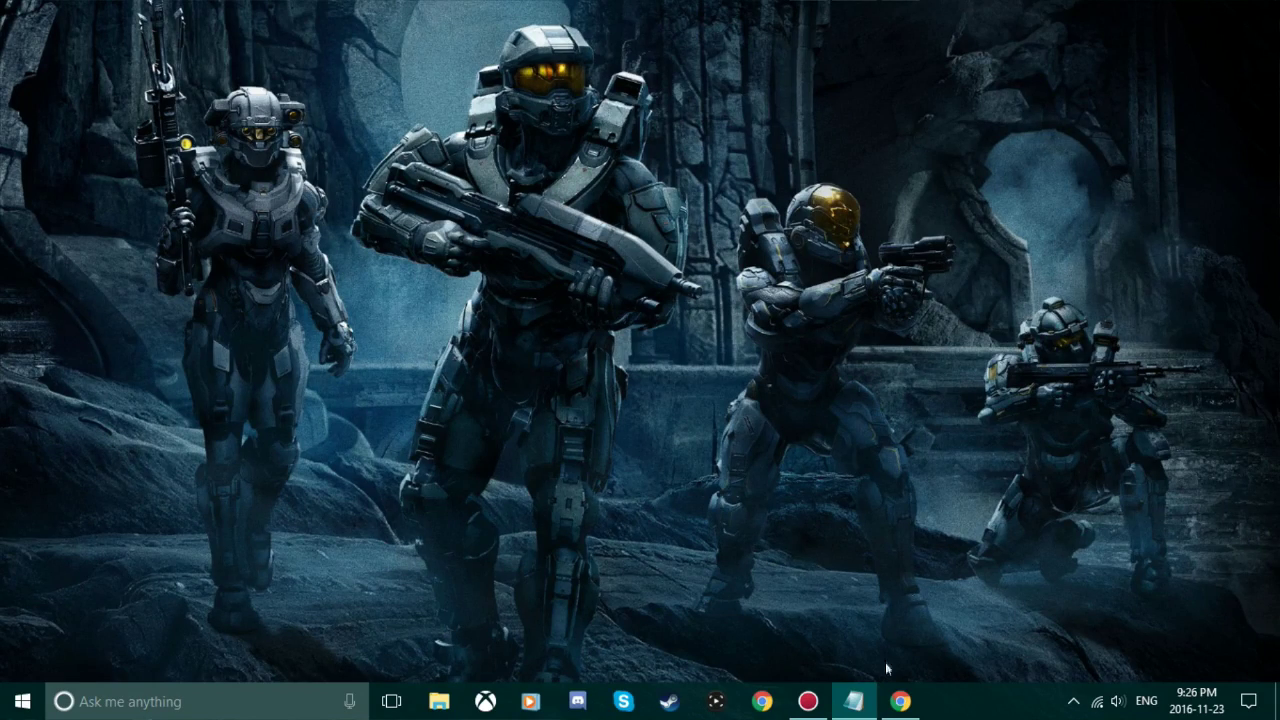
Step: Switch to Chrome, search Google for "Atlauncher" and open the official ATLauncher website
{"action": "left_click", "coordinate": [900, 701]}
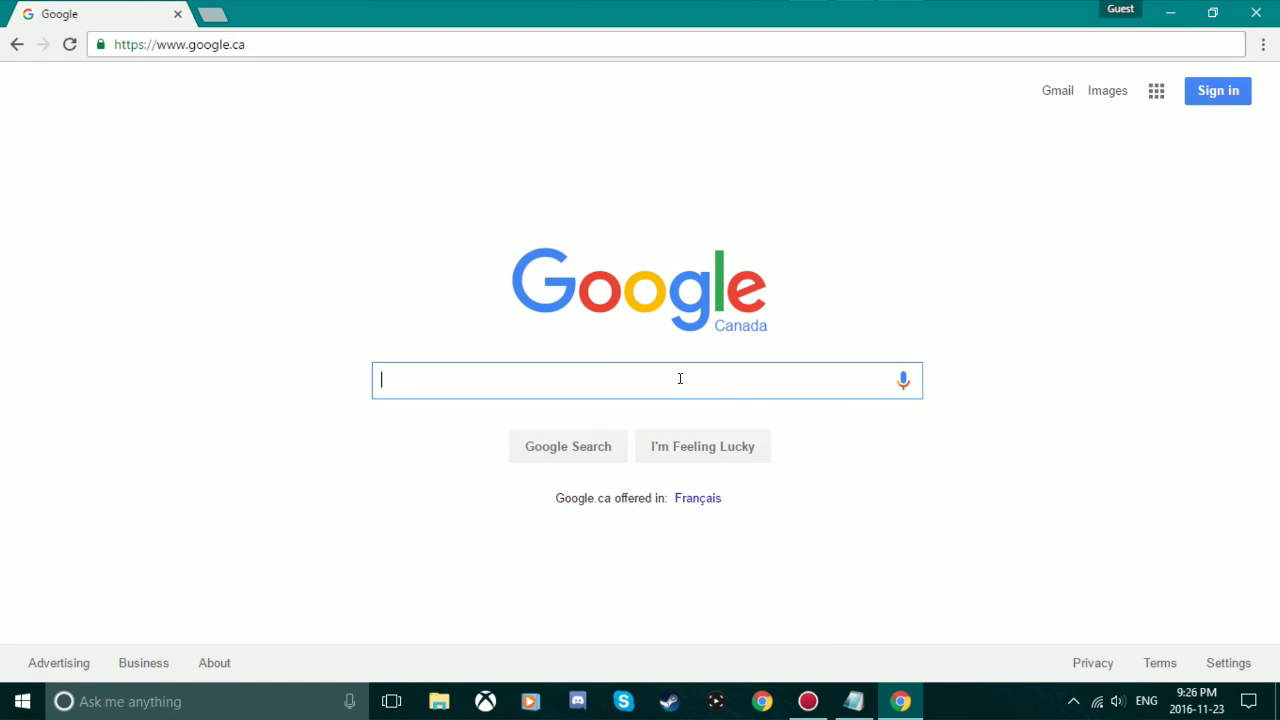
{"action": "type", "text": "Atl"}
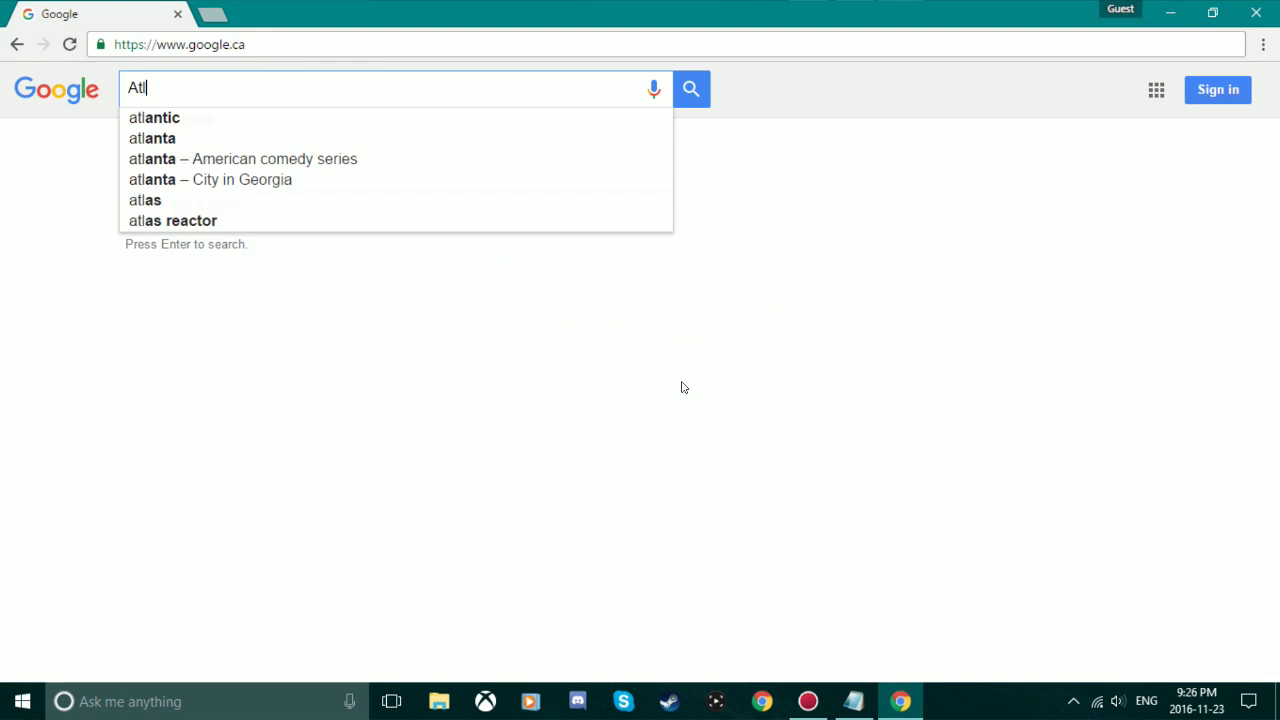
{"action": "type", "text": "auncher"}
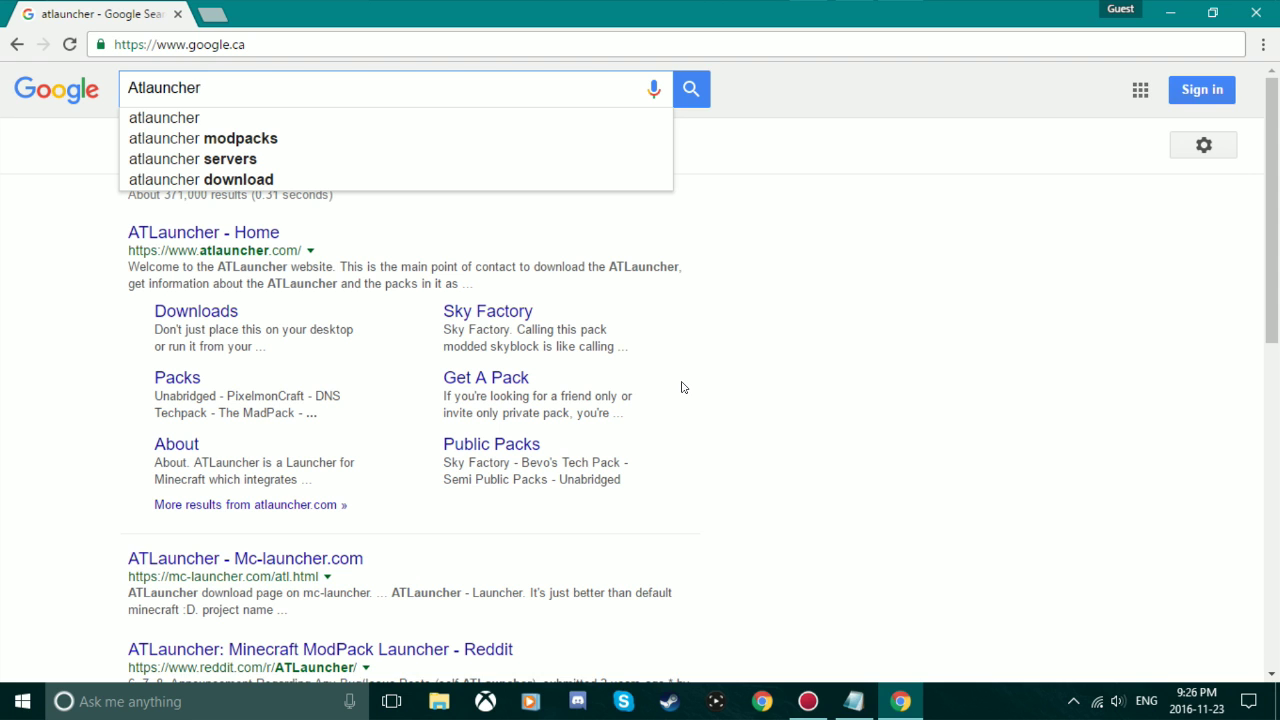
{"action": "left_click", "coordinate": [230, 246]}
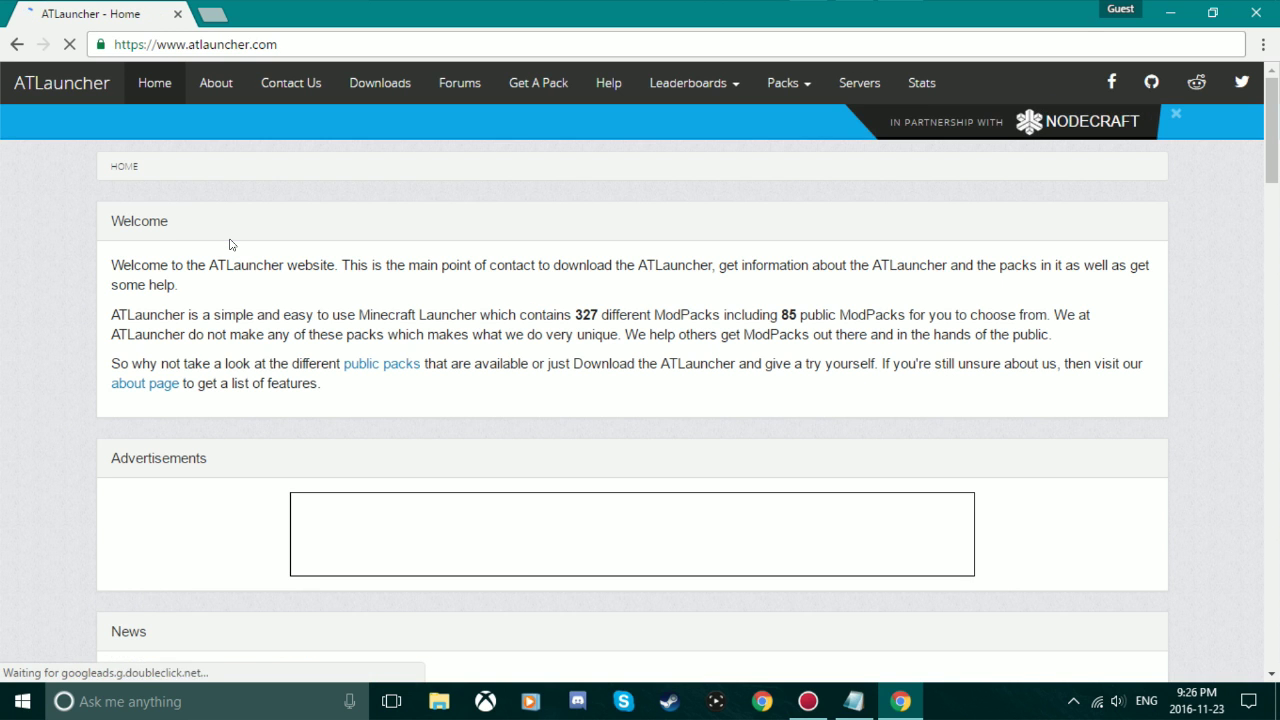
Step: Download the Windows (.exe) version from the site's Downloads page and show ATLauncher.exe in its folder
{"action": "left_click", "coordinate": [370, 86]}
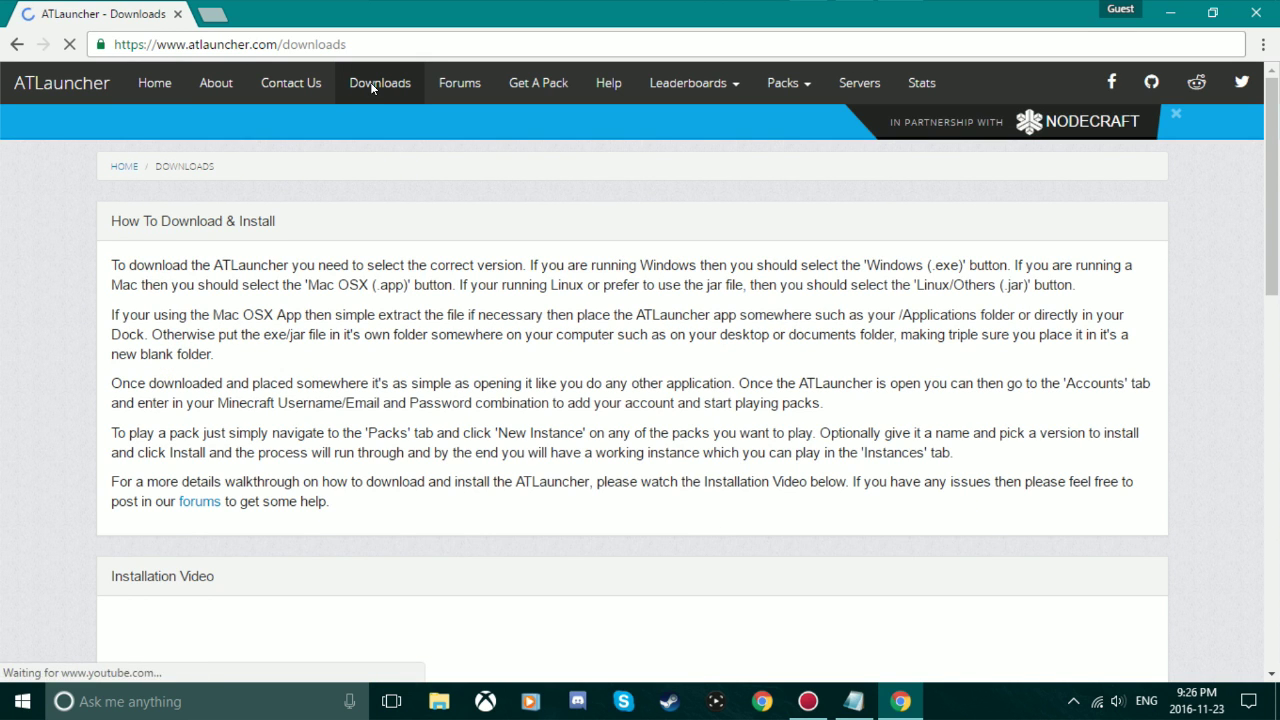
{"action": "scroll", "coordinate": [395, 280], "scroll_direction": "down", "scroll_amount": 10}
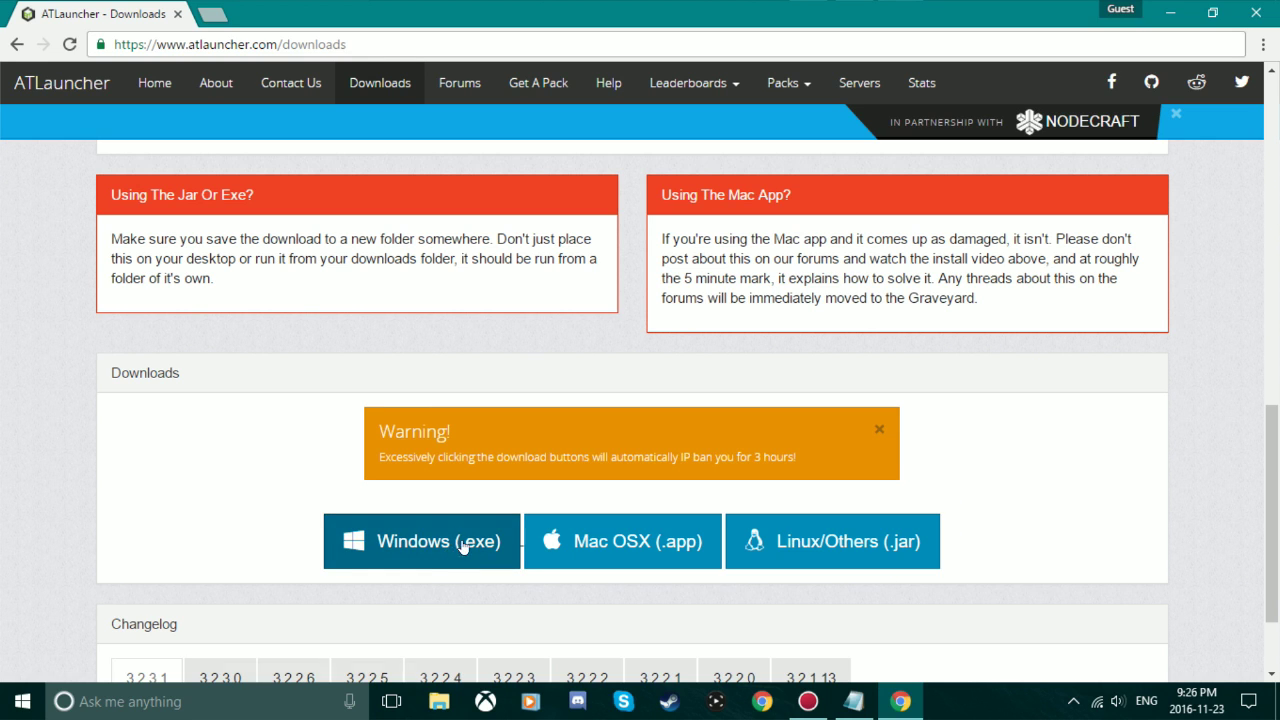
{"action": "left_click", "coordinate": [433, 545]}
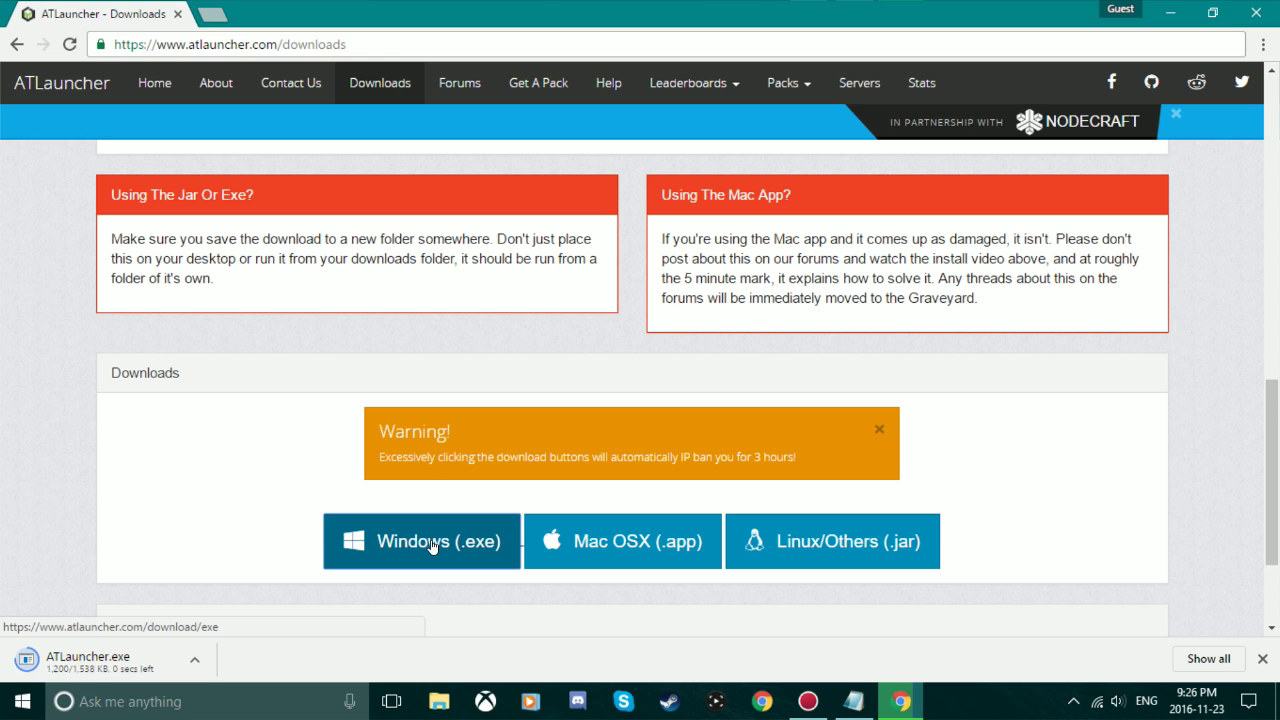
{"action": "left_click", "coordinate": [195, 660]}
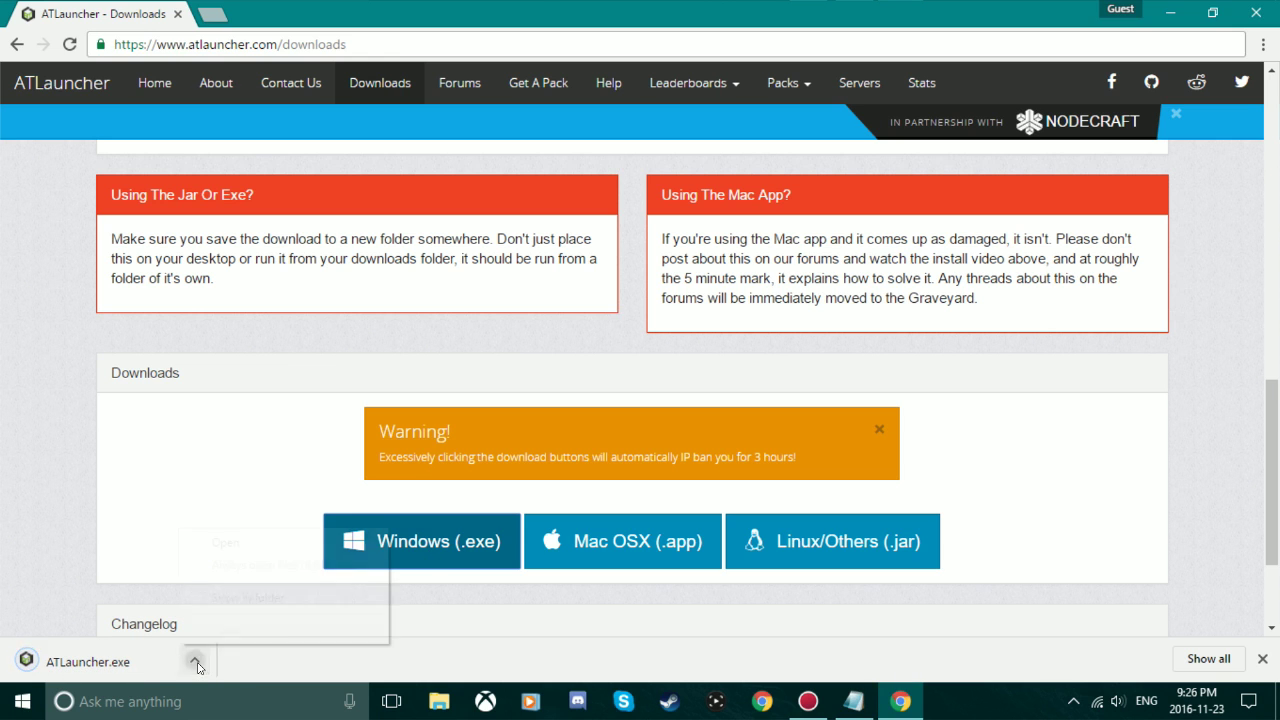
{"action": "left_click", "coordinate": [246, 600]}
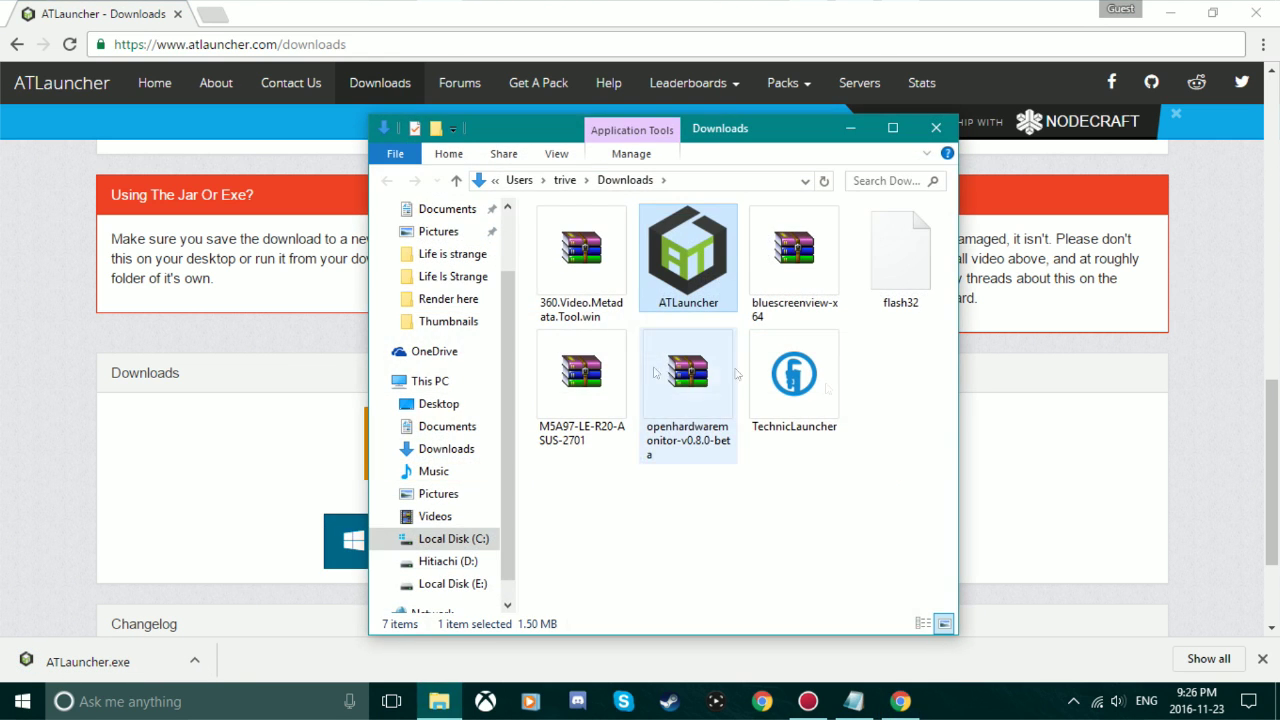
Step: Clear space on the desktop beside the Downloads window and create a new desktop folder named "AtLauncher"
{"action": "left_click", "coordinate": [1171, 12]}
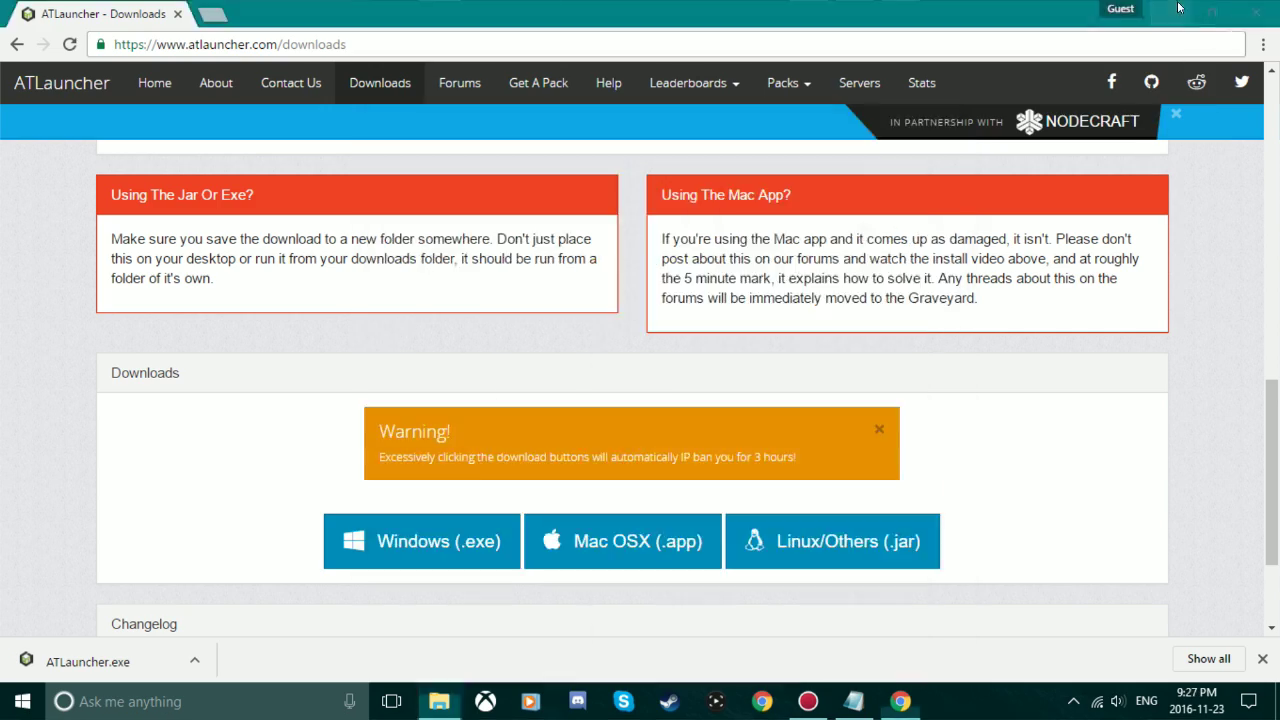
{"action": "left_click_drag", "start_coordinate": [740, 145], "coordinate": [194, 159]}
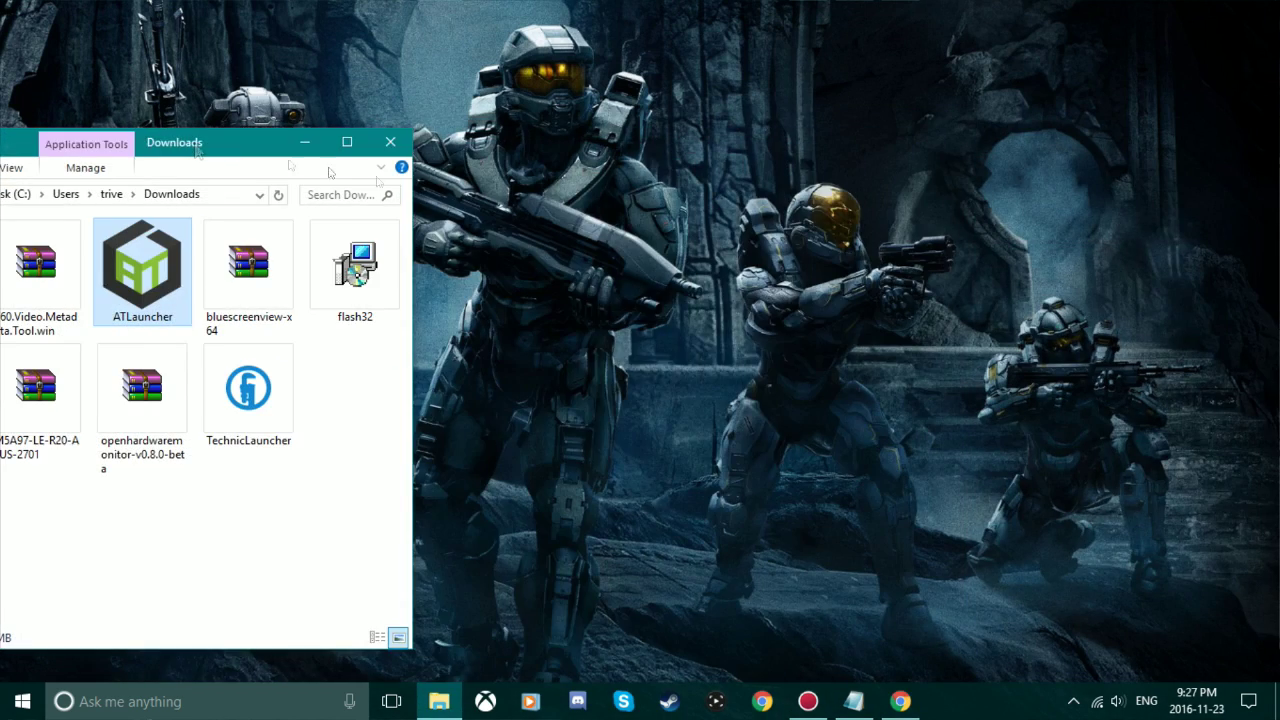
{"action": "right_click", "coordinate": [586, 213]}
{"action": "mouse_move", "coordinate": [684, 396]}
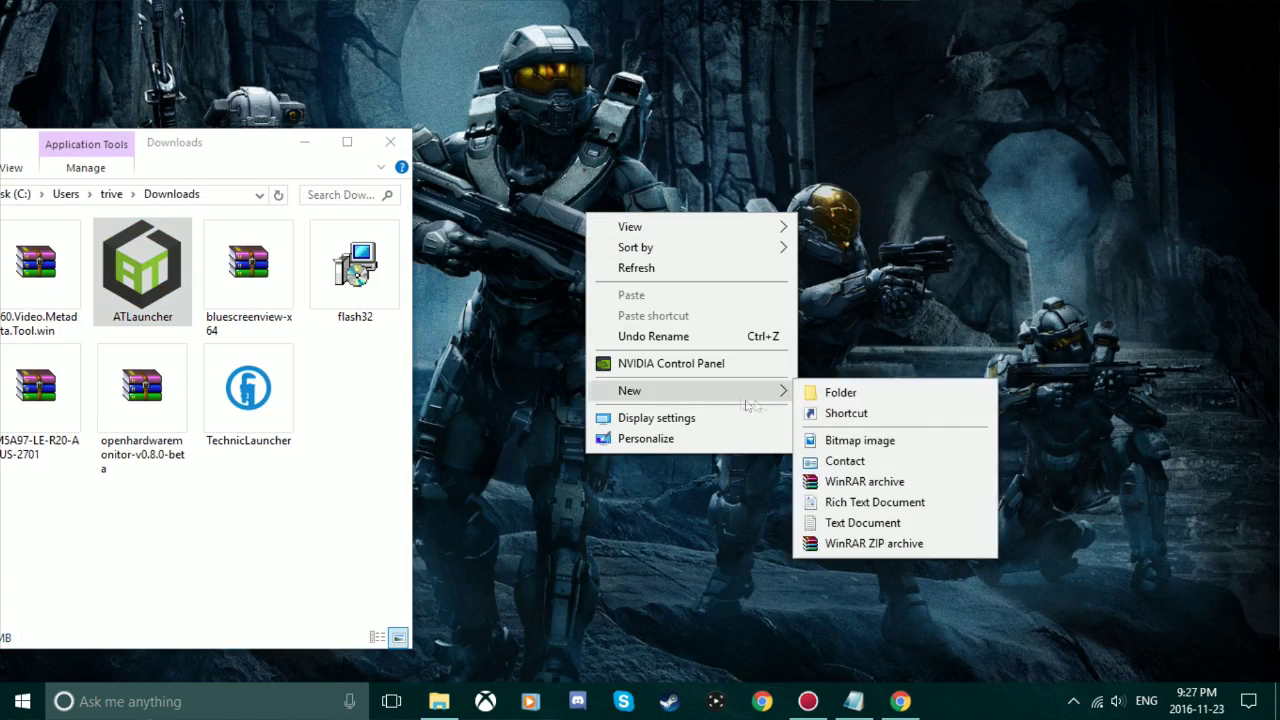
{"action": "left_click", "coordinate": [838, 393]}
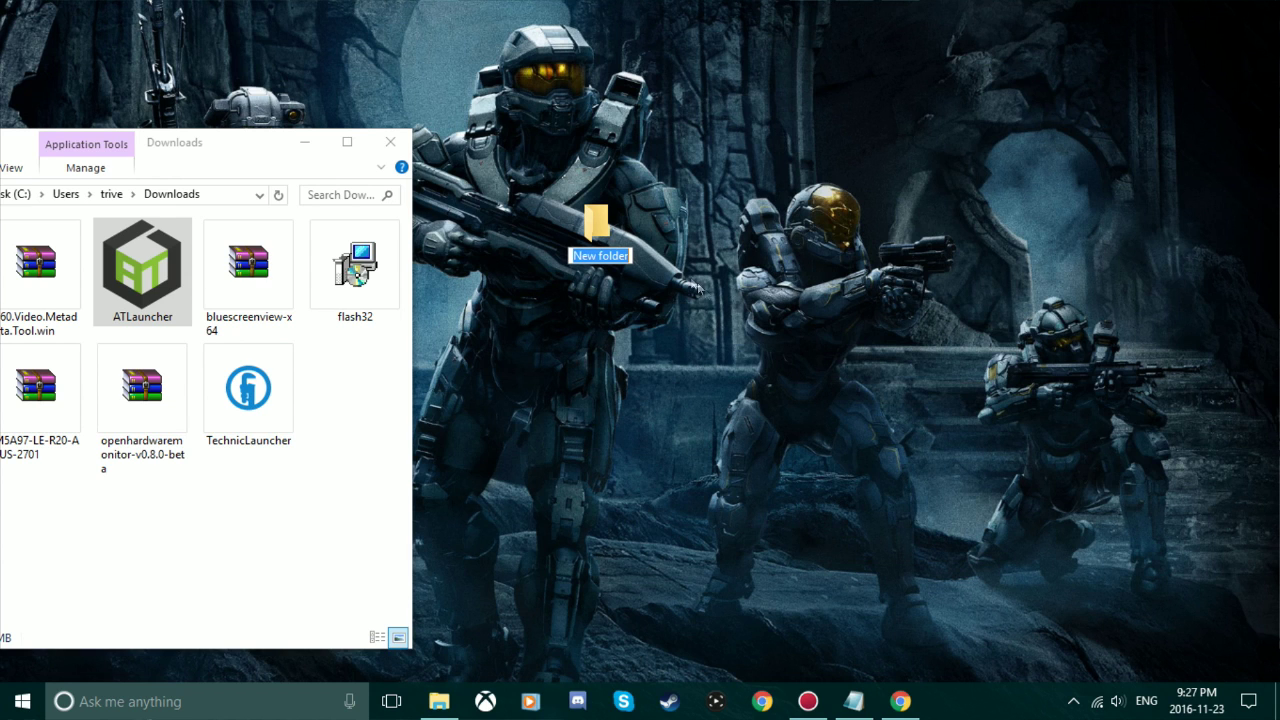
{"action": "type", "text": "At"}
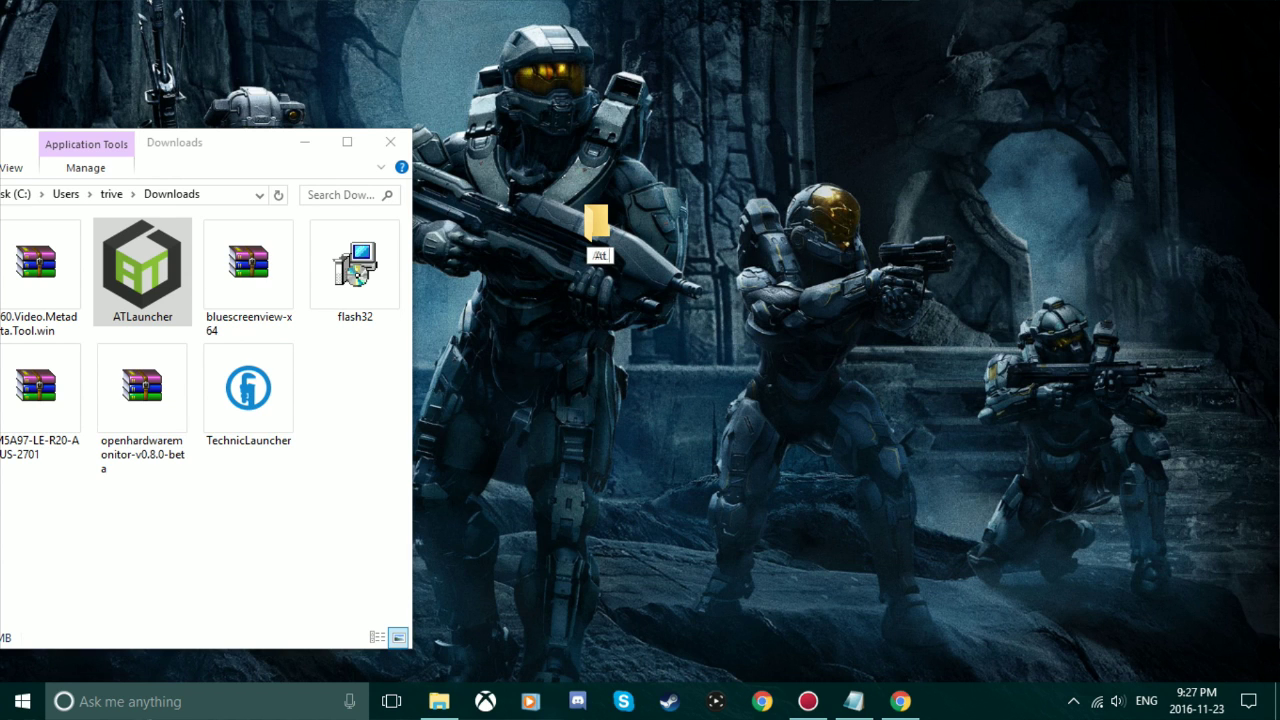
{"action": "type", "text": "Launcher"}
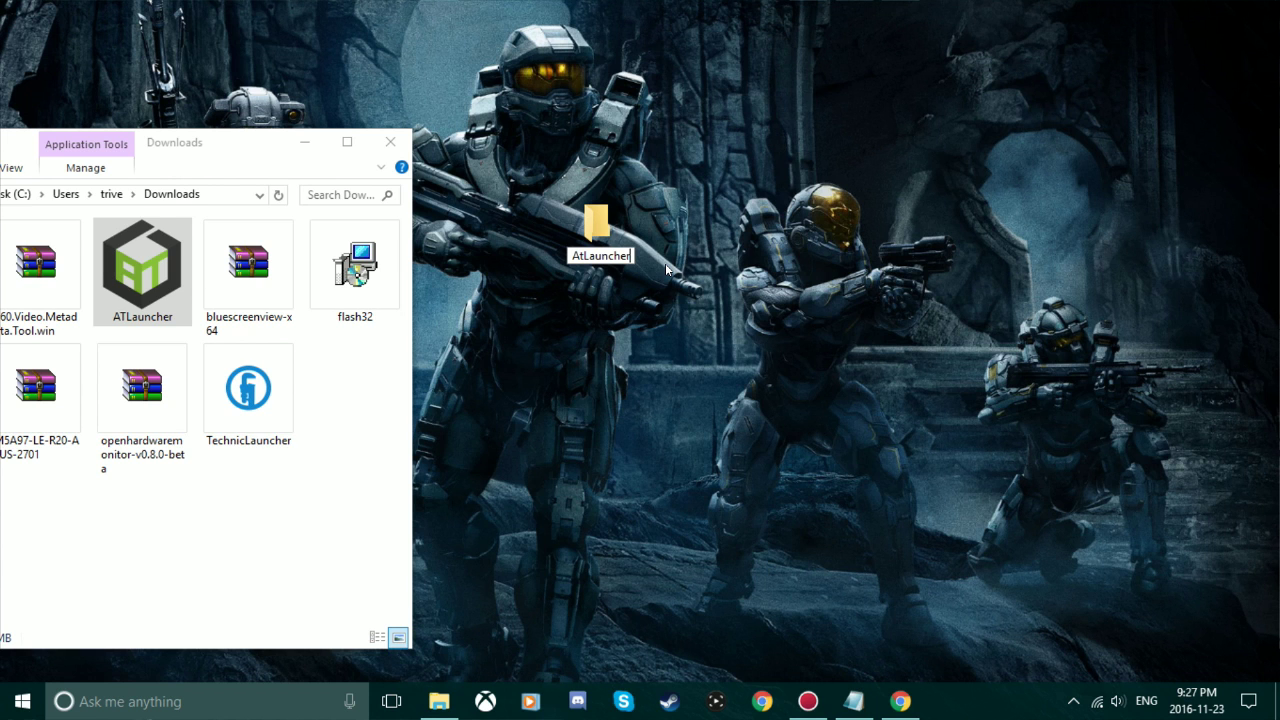
{"action": "key", "text": "Return"}
Step: Move the downloaded ATLauncher file into the AtLauncher desktop folder and close the Downloads window
{"action": "left_click_drag", "start_coordinate": [142, 270], "coordinate": [596, 238]}
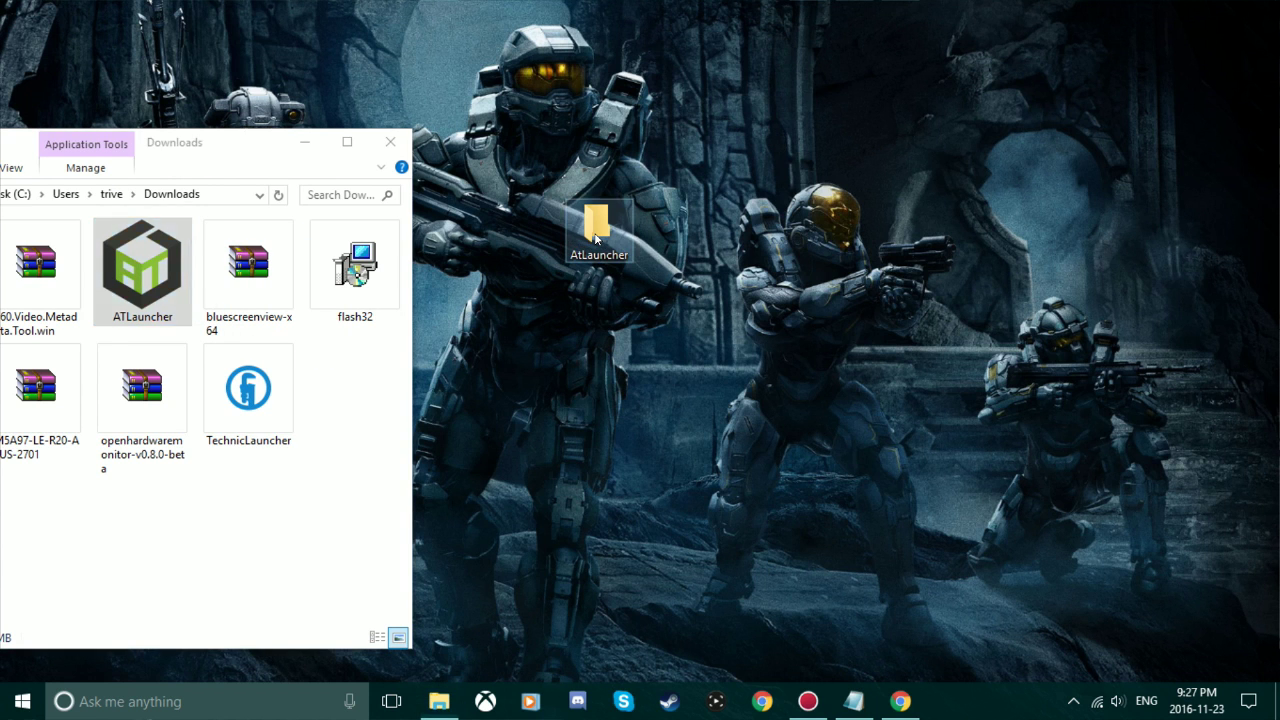
{"action": "left_click", "coordinate": [390, 141]}
{"action": "left_click_drag", "start_coordinate": [596, 238], "coordinate": [393, 165]}
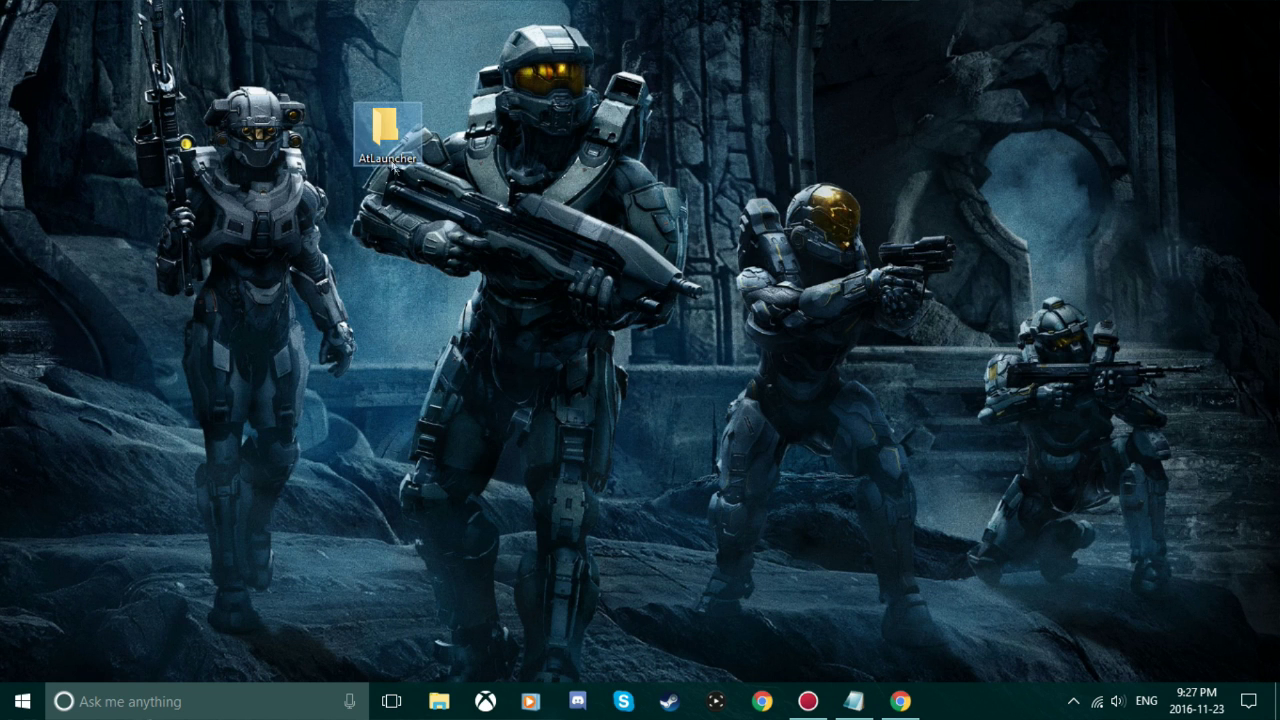
Step: Run ATLauncher from the AtLauncher folder and save its setup with English as language and leaderboards disabled
{"action": "double_click", "coordinate": [380, 141]}
{"action": "left_click_drag", "start_coordinate": [234, 153], "coordinate": [483, 157]}
{"action": "double_click", "coordinate": [308, 251]}
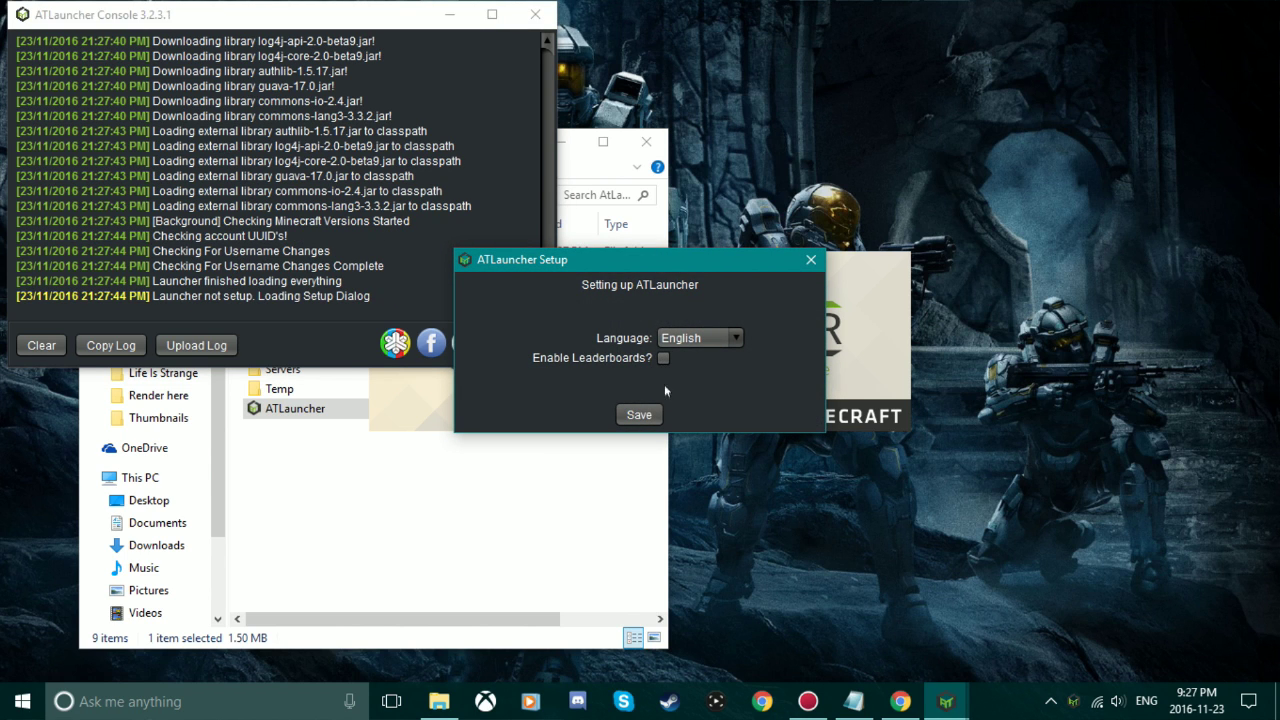
{"action": "left_click", "coordinate": [639, 414]}
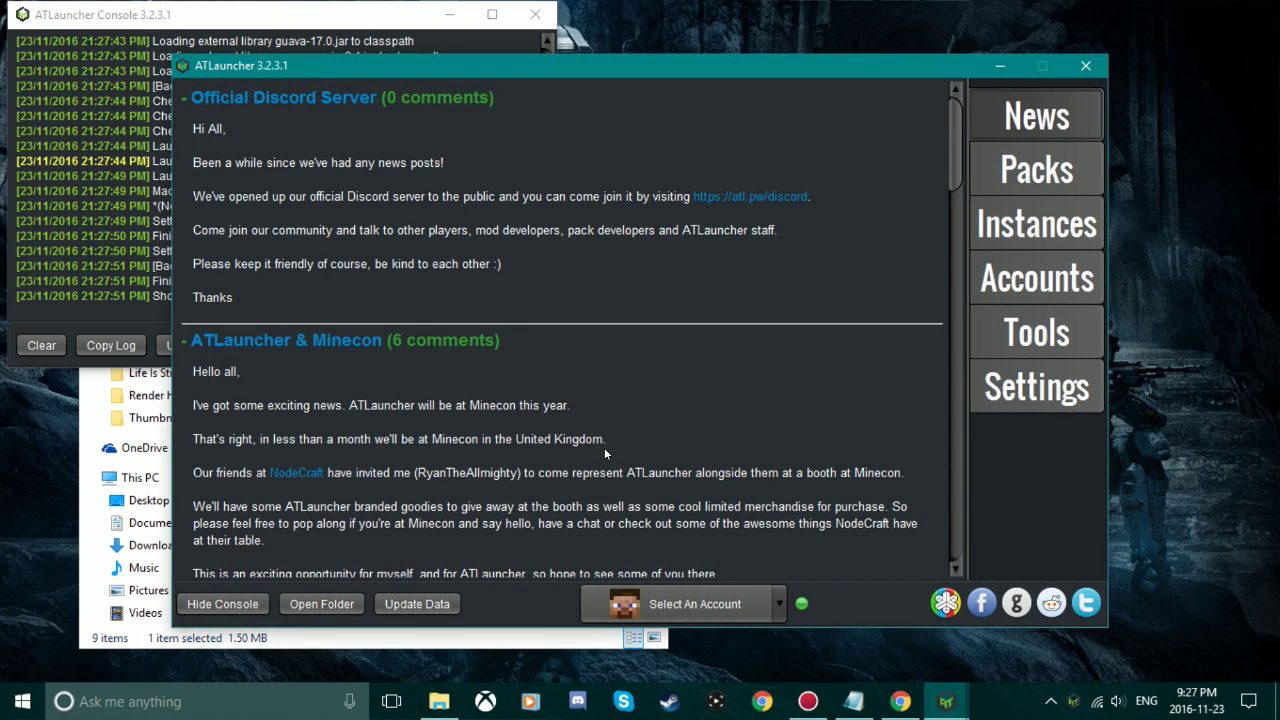
{"action": "left_click", "coordinate": [780, 605]}
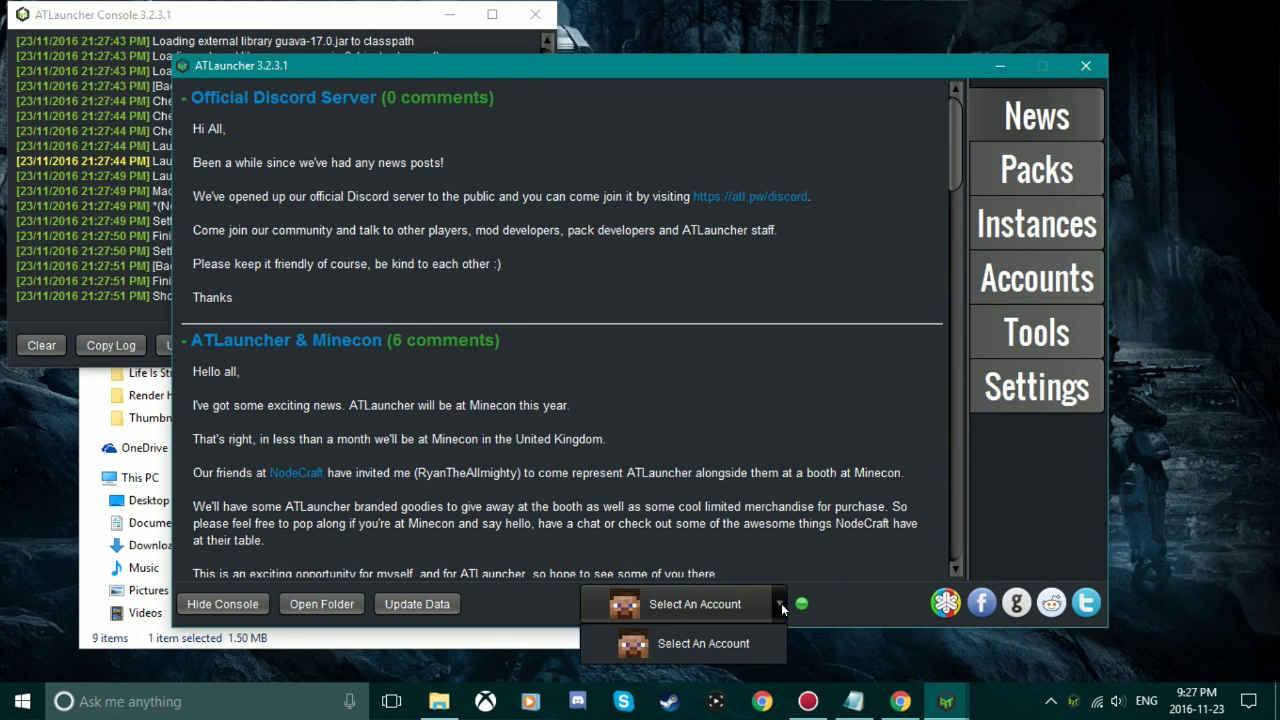
{"action": "left_click", "coordinate": [771, 636]}
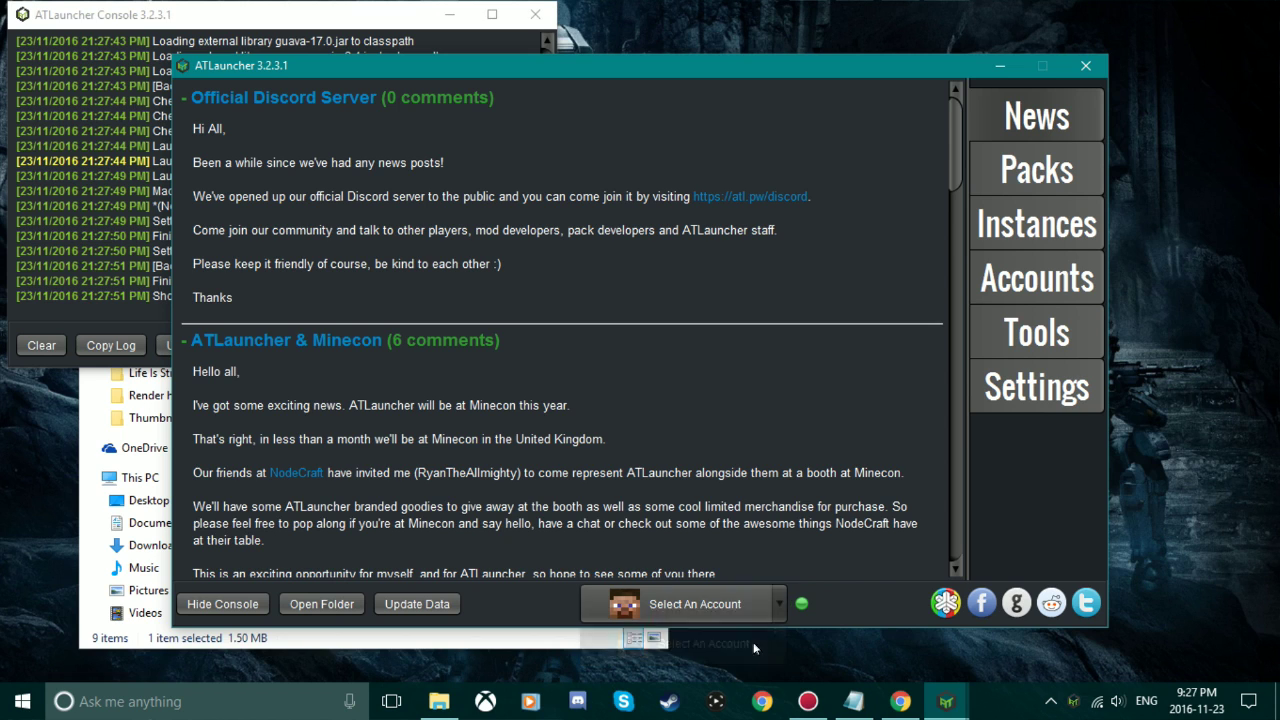
{"action": "left_click", "coordinate": [684, 605]}
{"action": "left_click", "coordinate": [684, 605]}
{"action": "left_click", "coordinate": [1036, 387]}
Step: Add a Minecraft account in ATLauncher with the account e-mail and password, and switch to that account
{"action": "left_click", "coordinate": [1034, 290]}
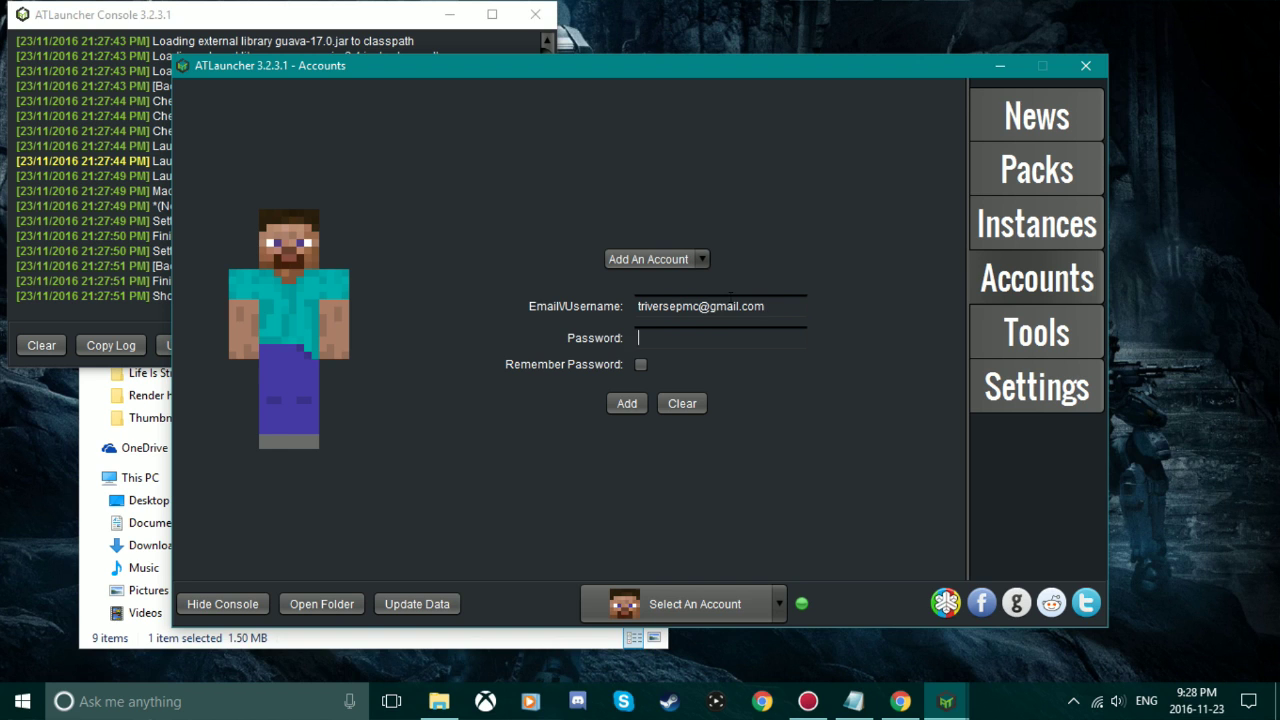
{"action": "key", "text": "Return"}
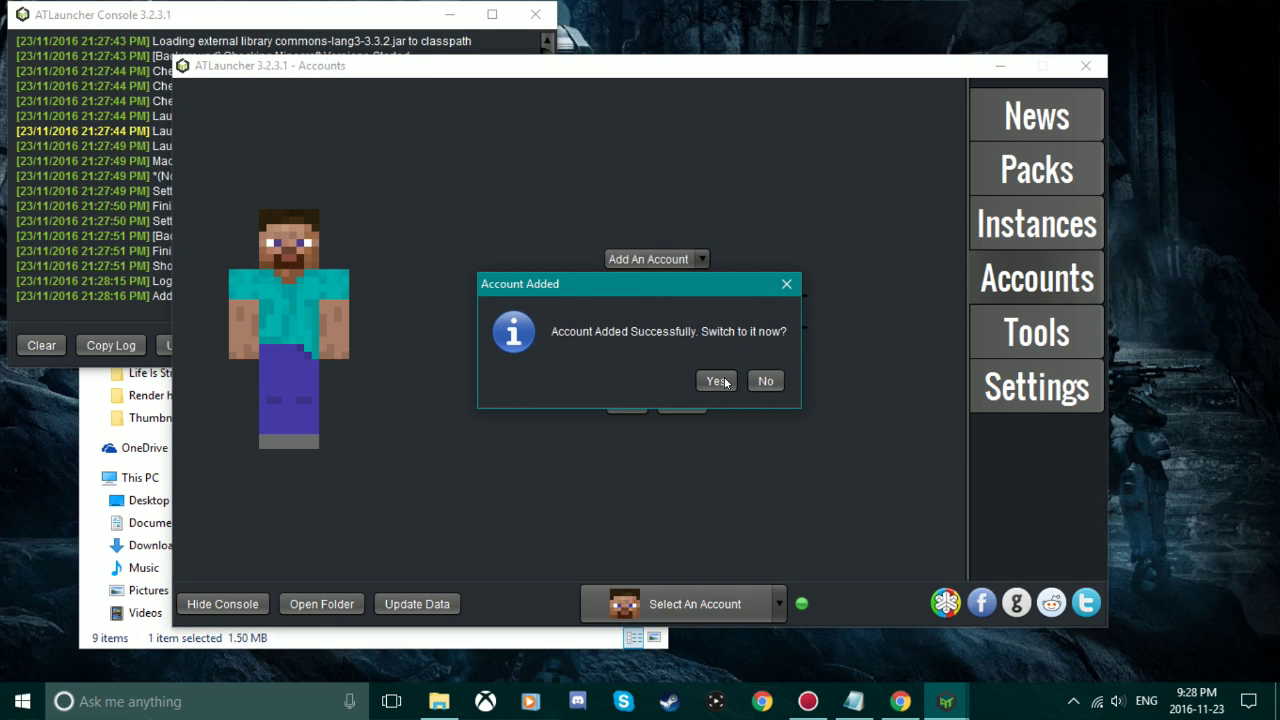
{"action": "left_click", "coordinate": [716, 380]}
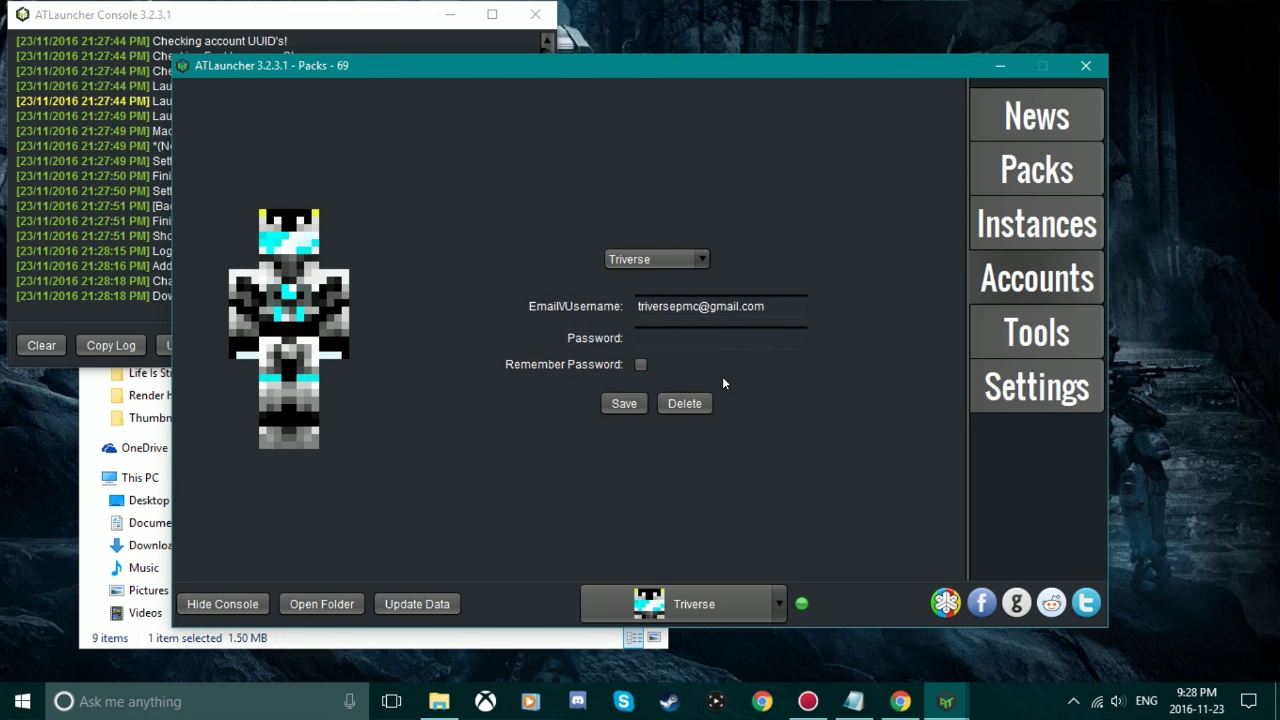
Step: Start installing a new Sky Factory instance named "Sky Factory" with version 2.4 (Minecraft 1.7.10)
{"action": "left_click", "coordinate": [1050, 176]}
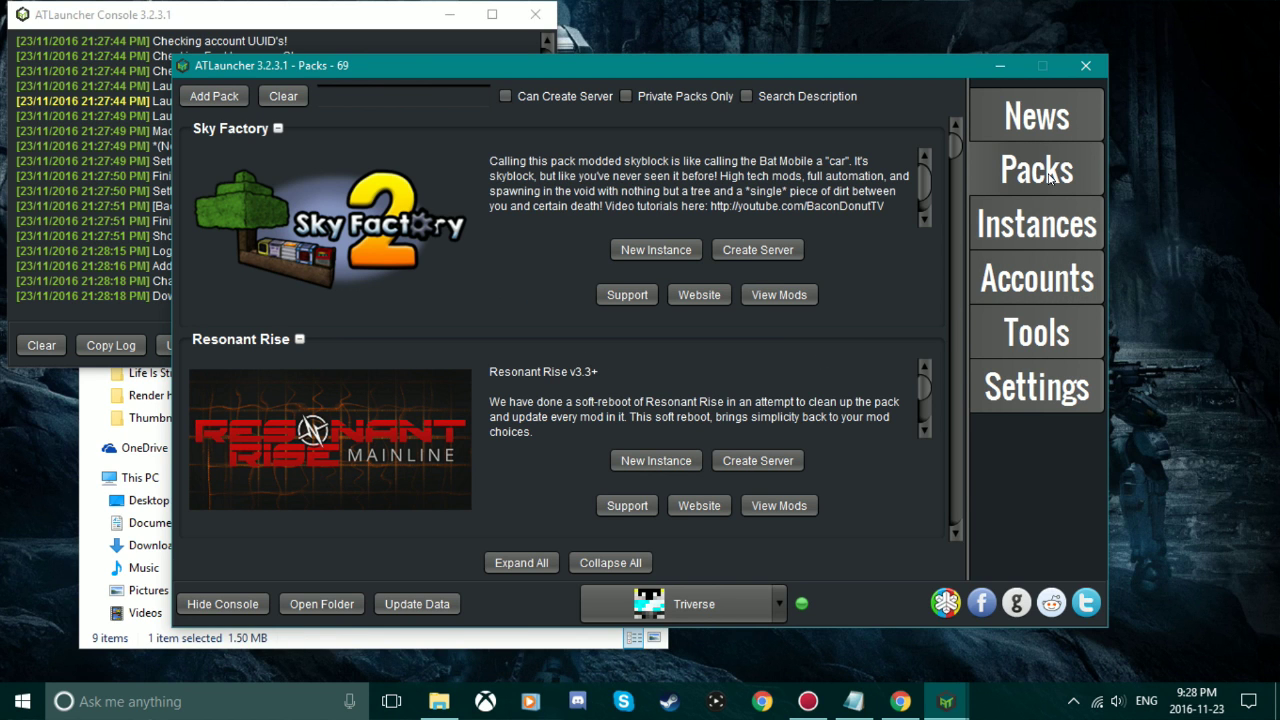
{"action": "left_click", "coordinate": [661, 250]}
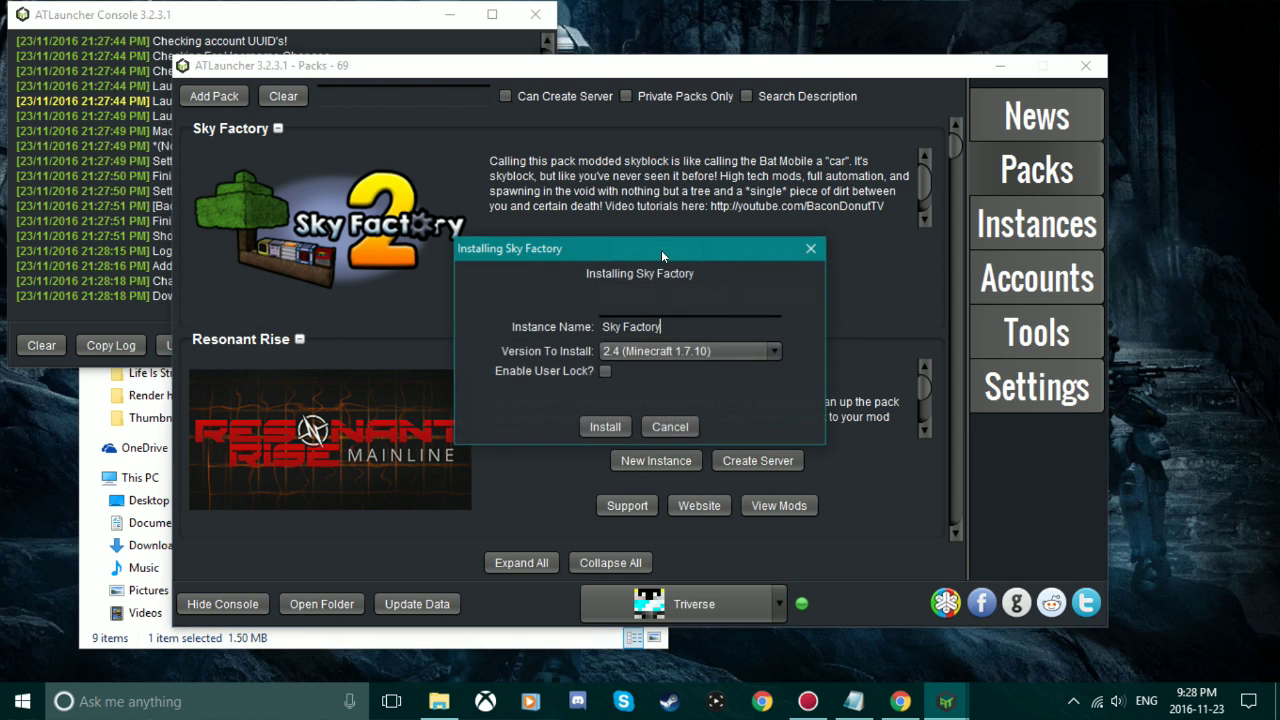
{"action": "left_click", "coordinate": [713, 351]}
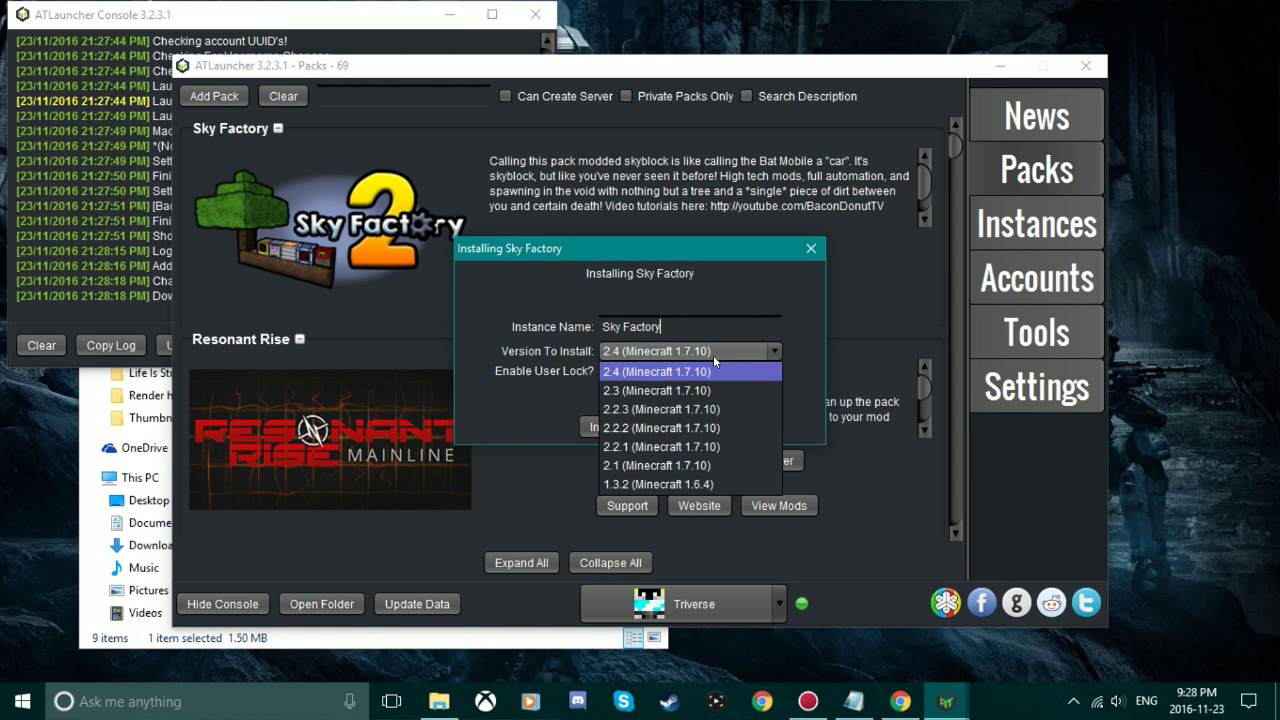
{"action": "left_click", "coordinate": [710, 370]}
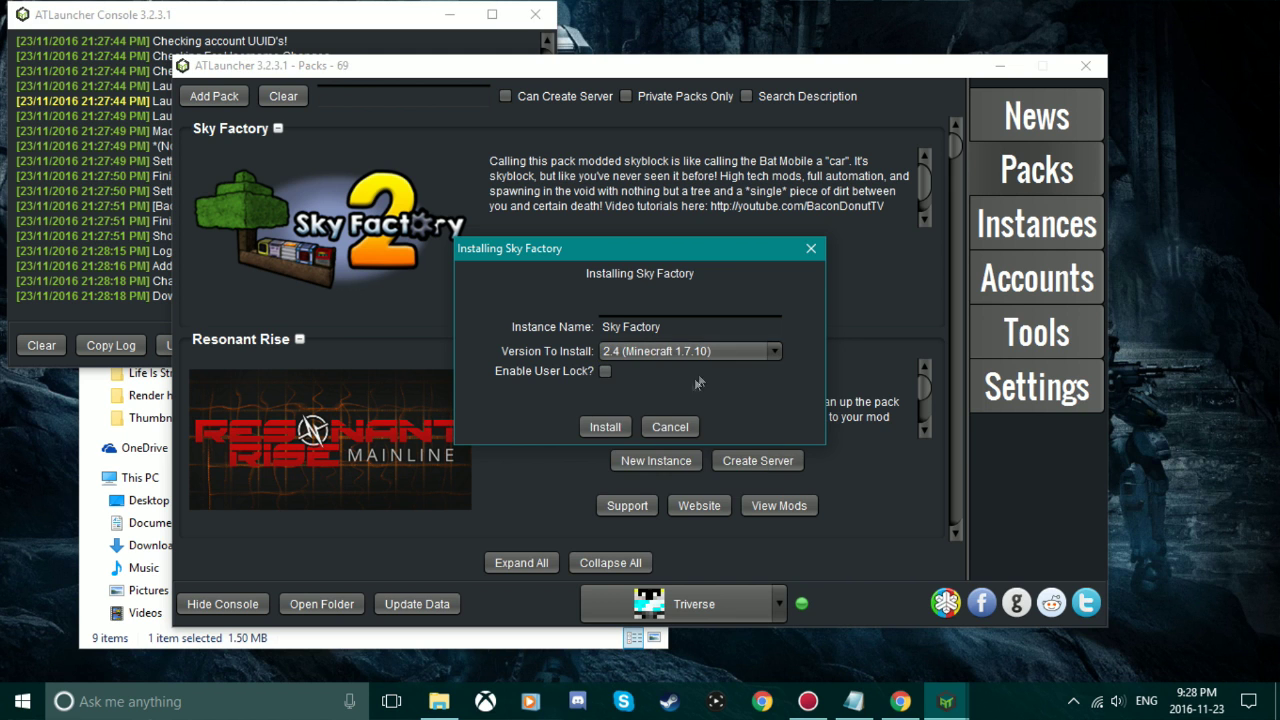
{"action": "left_click", "coordinate": [602, 428]}
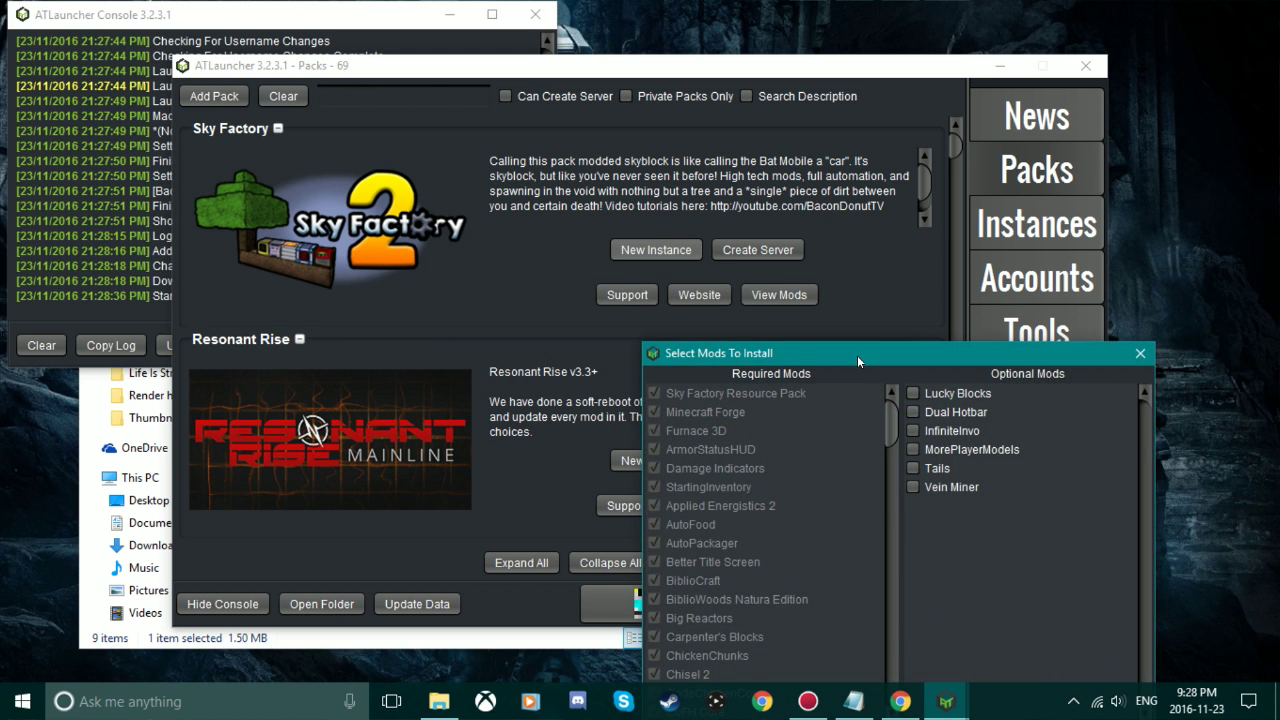
Step: Include the optional mods Lucky Blocks and Vein Miner and install the Sky Factory pack
{"action": "left_click_drag", "start_coordinate": [857, 355], "coordinate": [606, 124]}
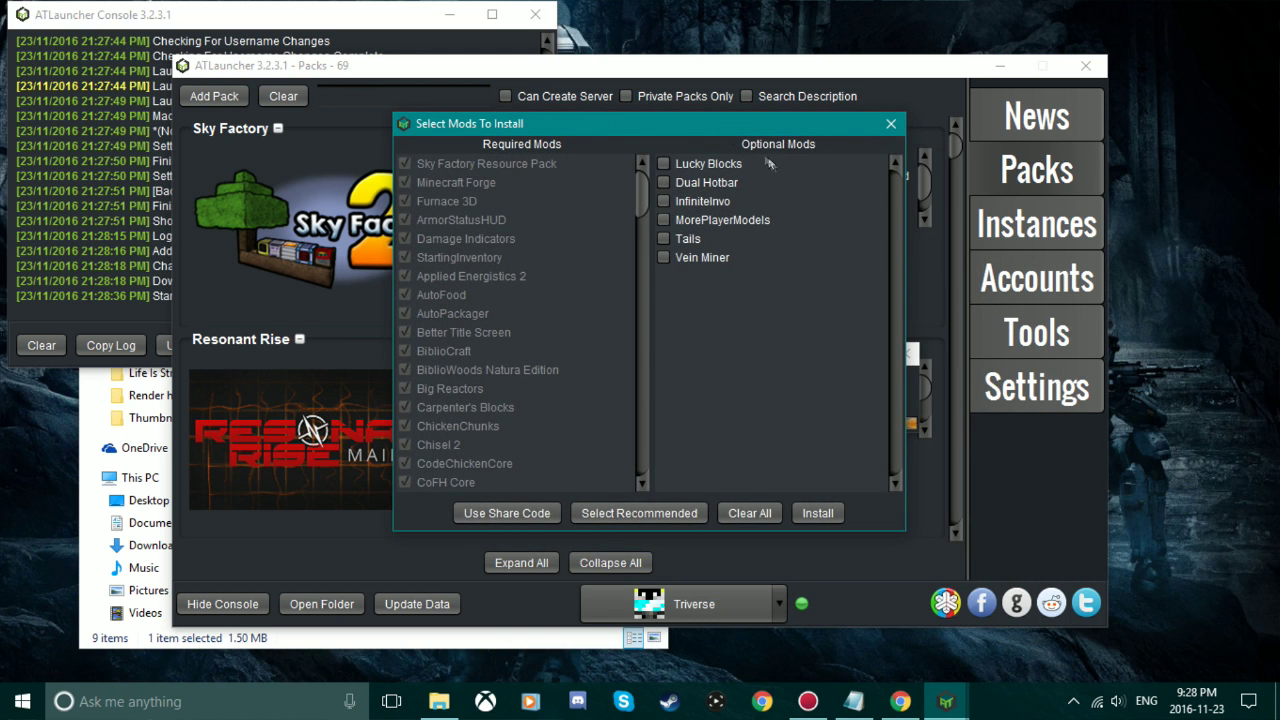
{"action": "left_click", "coordinate": [662, 165]}
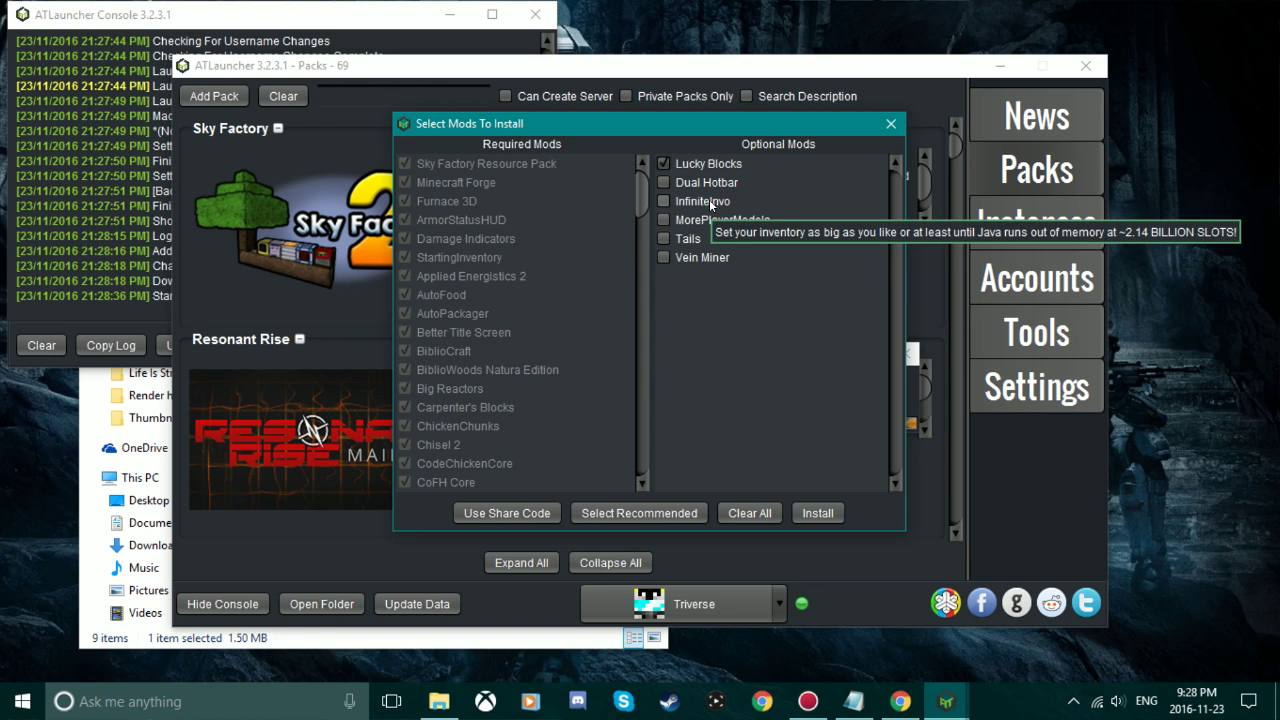
{"action": "mouse_move", "coordinate": [736, 226]}
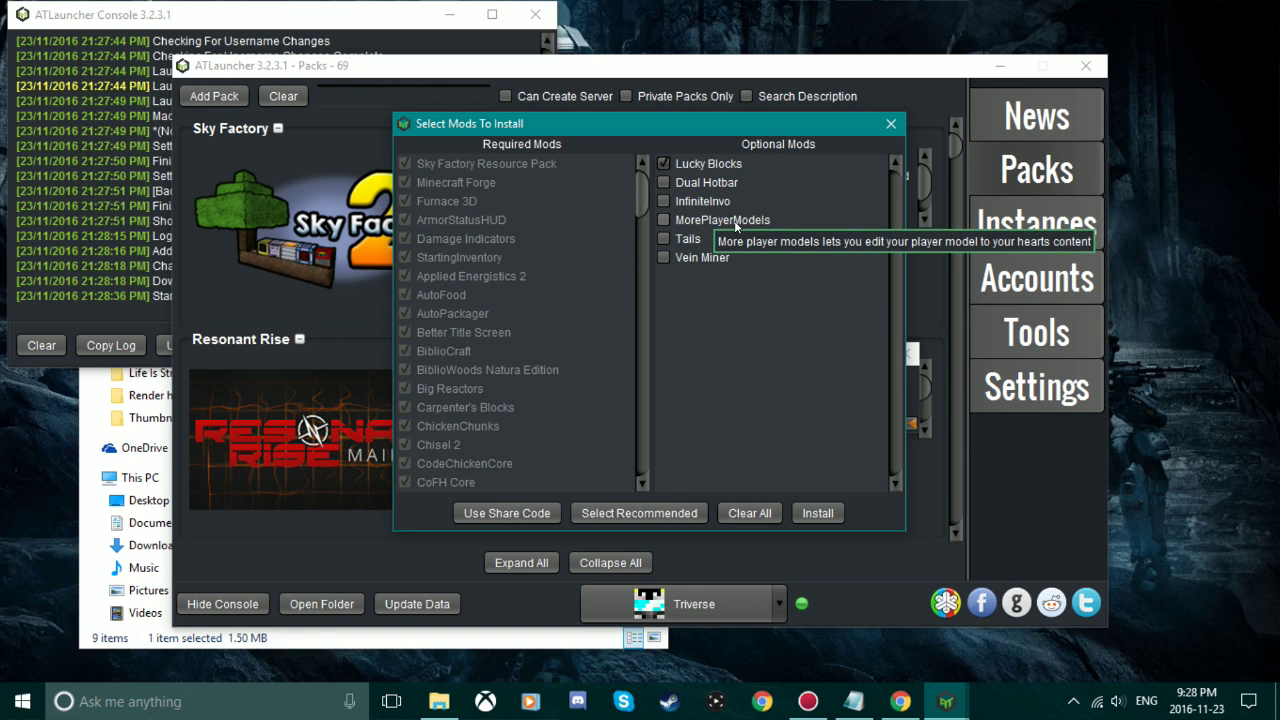
{"action": "left_click", "coordinate": [668, 262]}
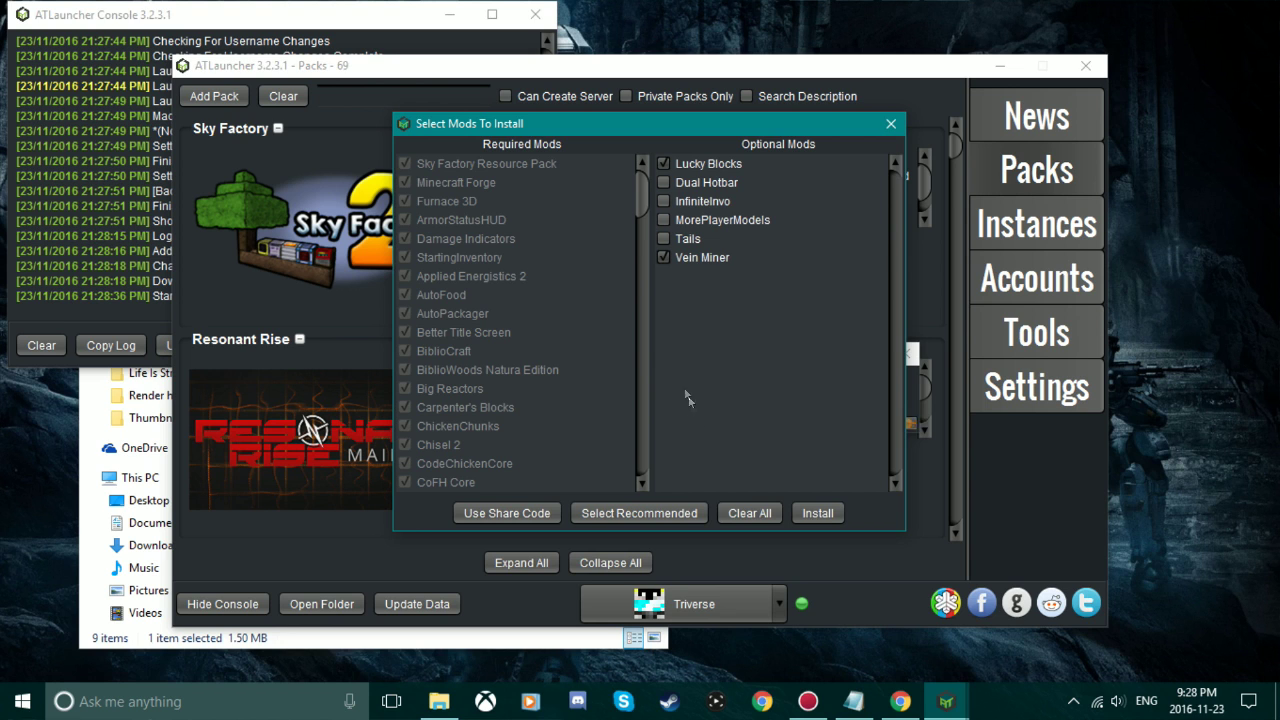
{"action": "left_click", "coordinate": [818, 513]}
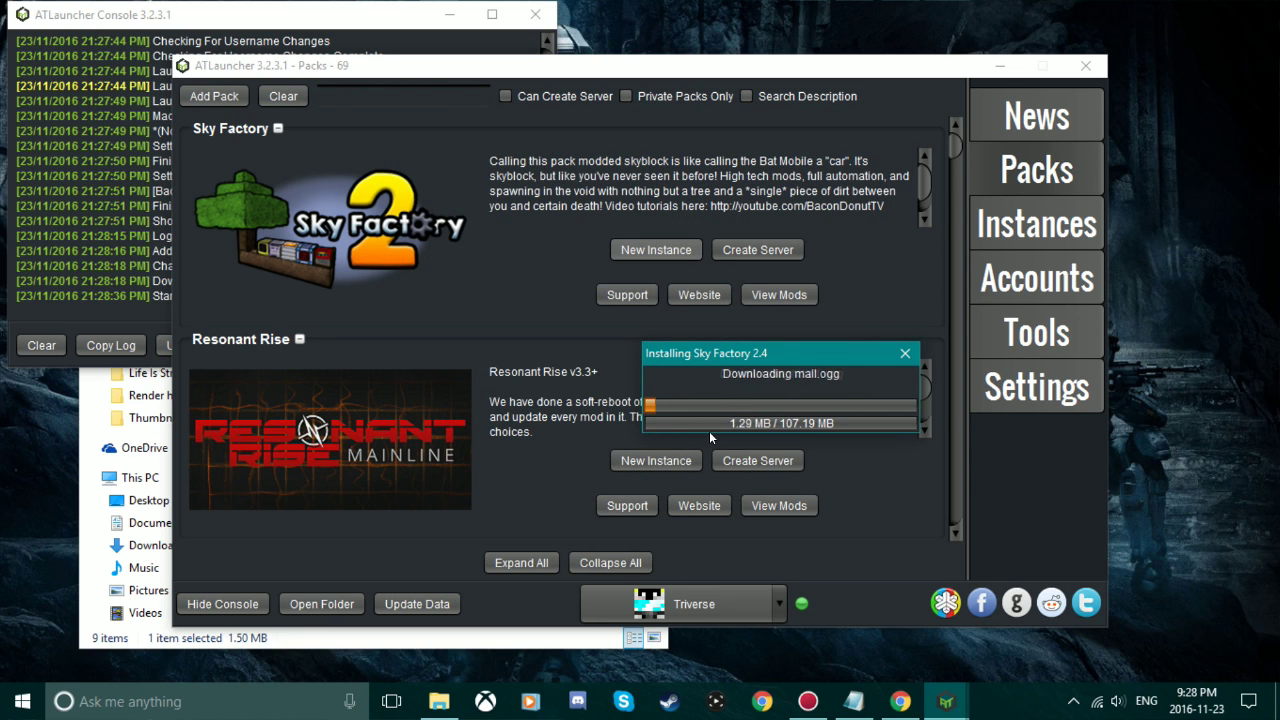
{"action": "left_click_drag", "start_coordinate": [739, 363], "coordinate": [367, 235]}
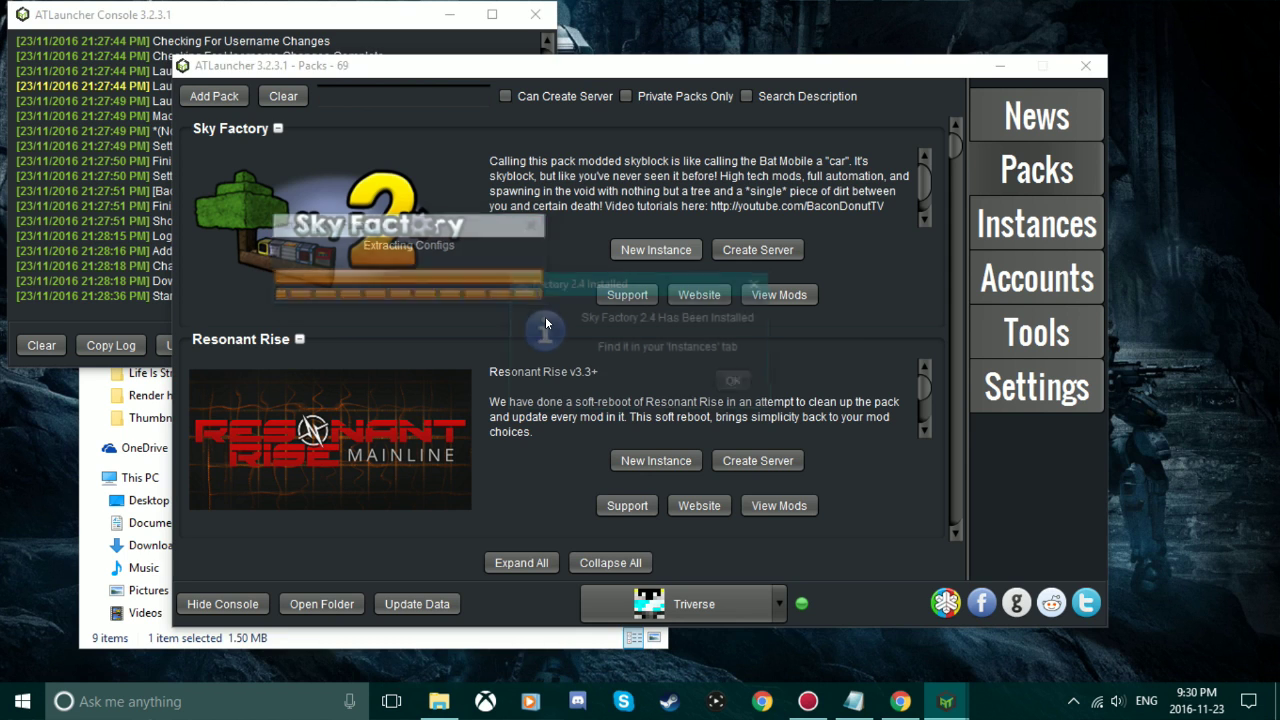
Step: Close the installation notice and launch the installed Sky Factory instance, entering the Minecraft account password
{"action": "left_click", "coordinate": [721, 387]}
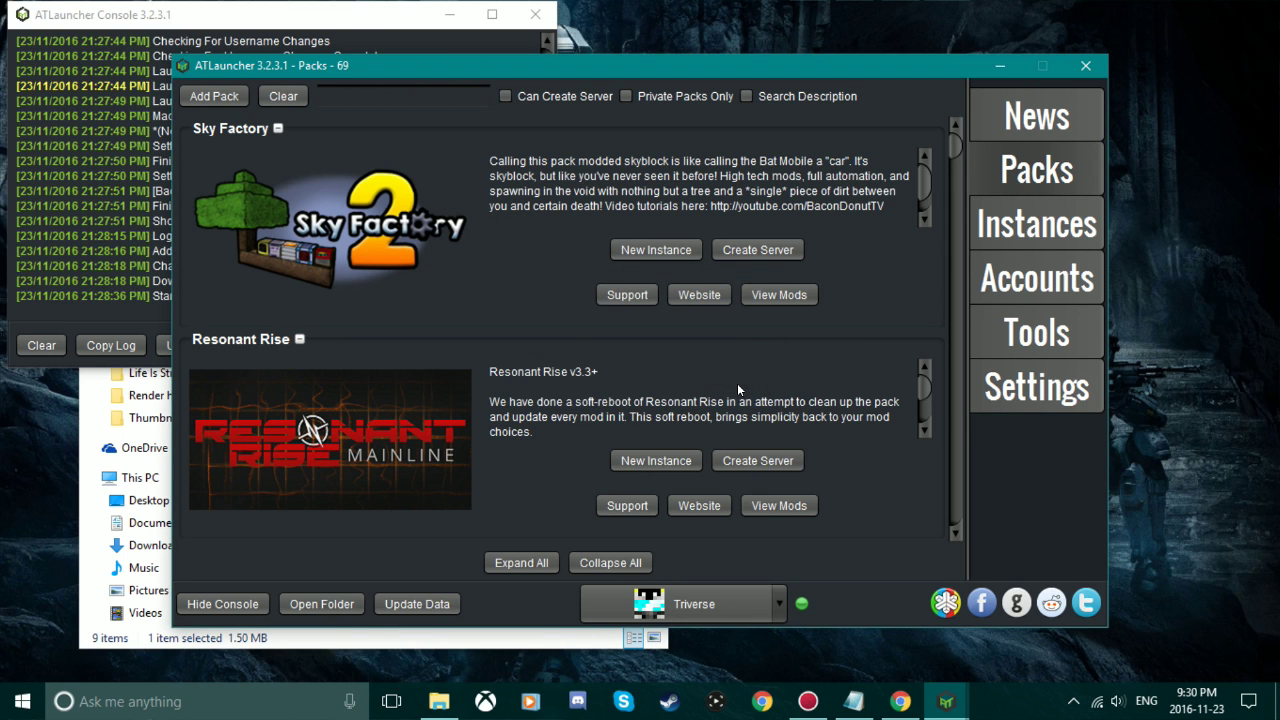
{"action": "left_click", "coordinate": [1045, 230]}
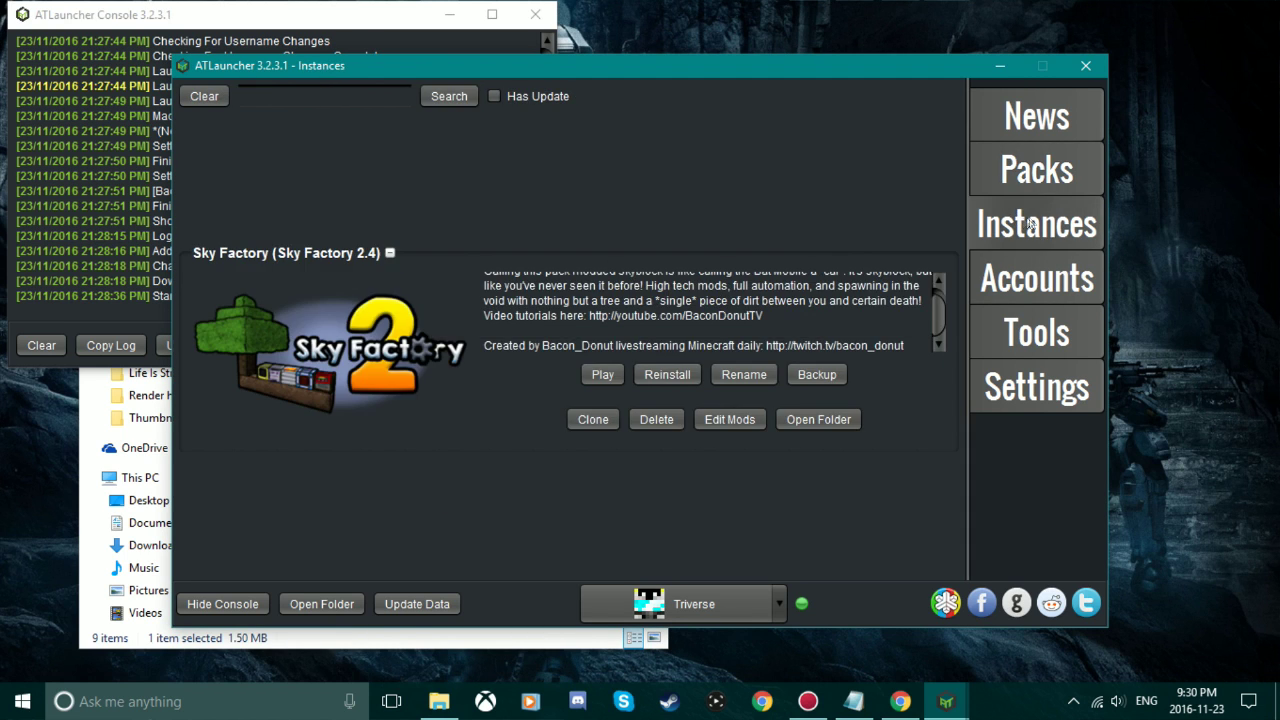
{"action": "left_click", "coordinate": [597, 376]}
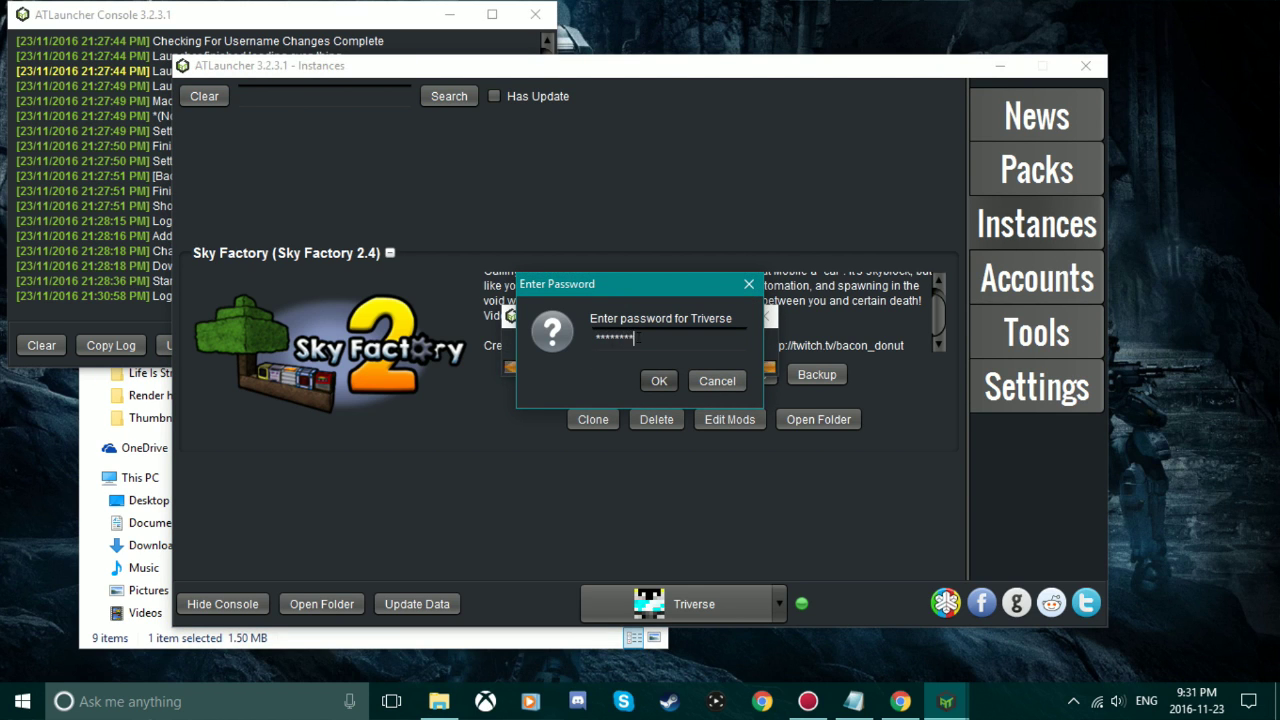
{"action": "left_click", "coordinate": [659, 381]}
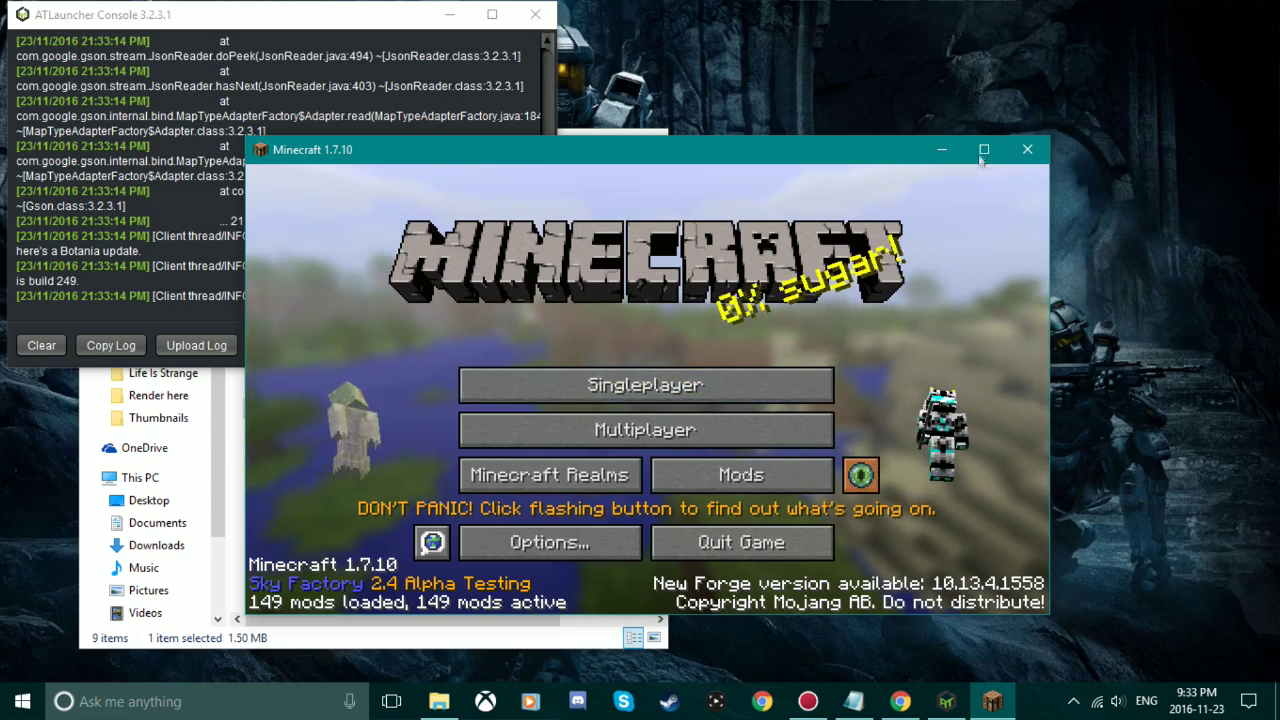
Step: Maximize the Minecraft window and create a new singleplayer world named "SkyFactory2"
{"action": "key", "text": "super+Up"}
{"action": "left_click", "coordinate": [688, 300]}
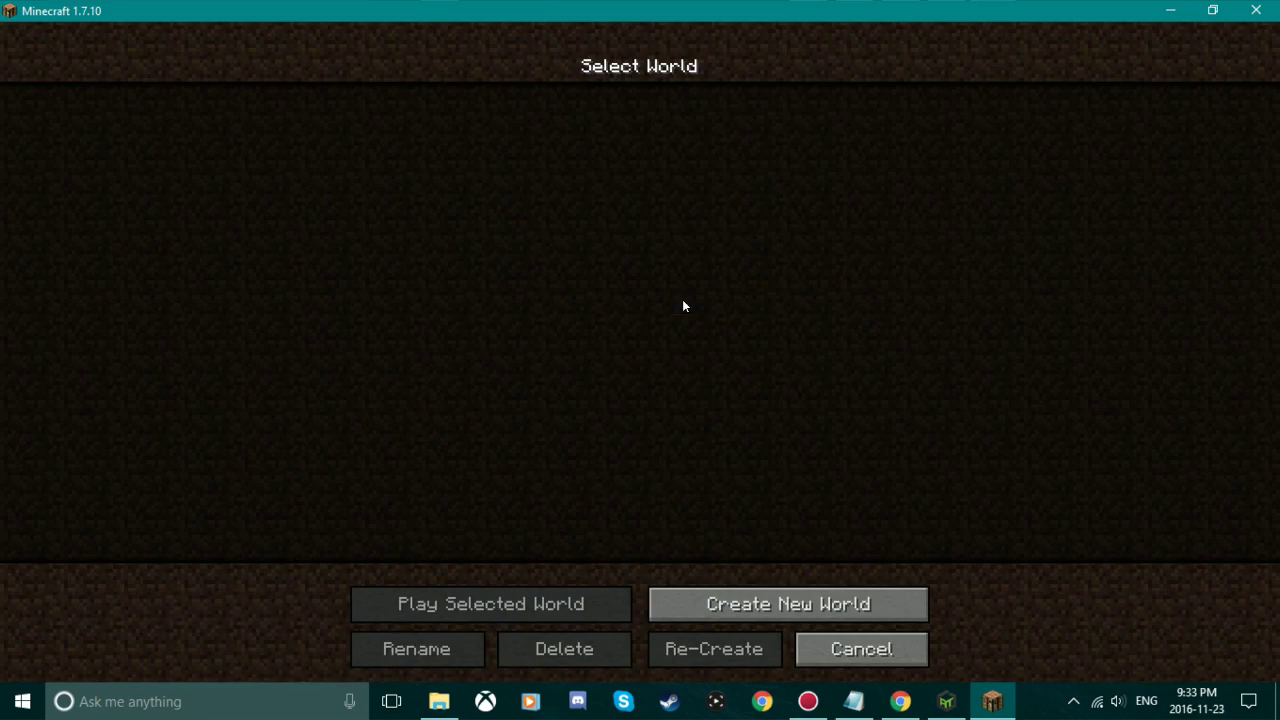
{"action": "left_click", "coordinate": [722, 609]}
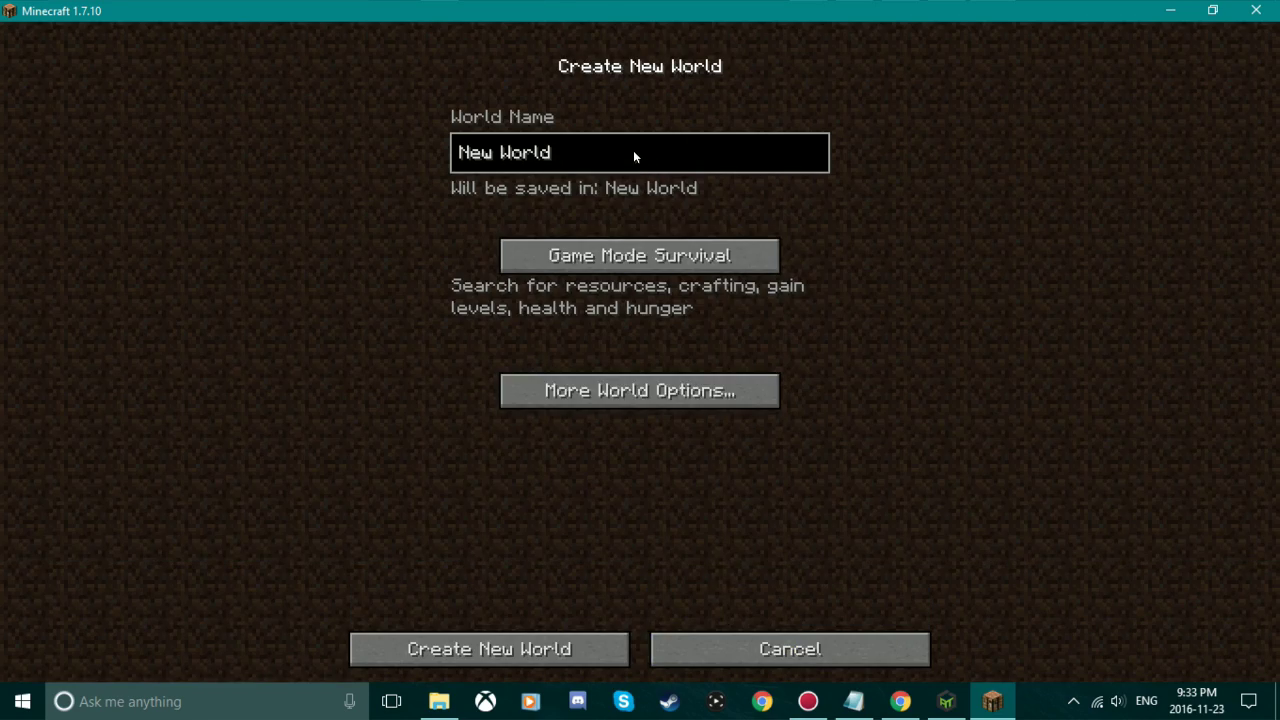
{"action": "key", "text": "BackSpace"}
{"action": "key", "text": "BackSpace"}
{"action": "key", "text": "BackSpace"}
{"action": "key", "text": "BackSpace"}
{"action": "key", "text": "BackSpace"}
{"action": "key", "text": "BackSpace"}
{"action": "key", "text": "BackSpace"}
{"action": "key", "text": "BackSpace"}
{"action": "key", "text": "BackSpace"}
{"action": "type", "text": "SkyFactory2"}
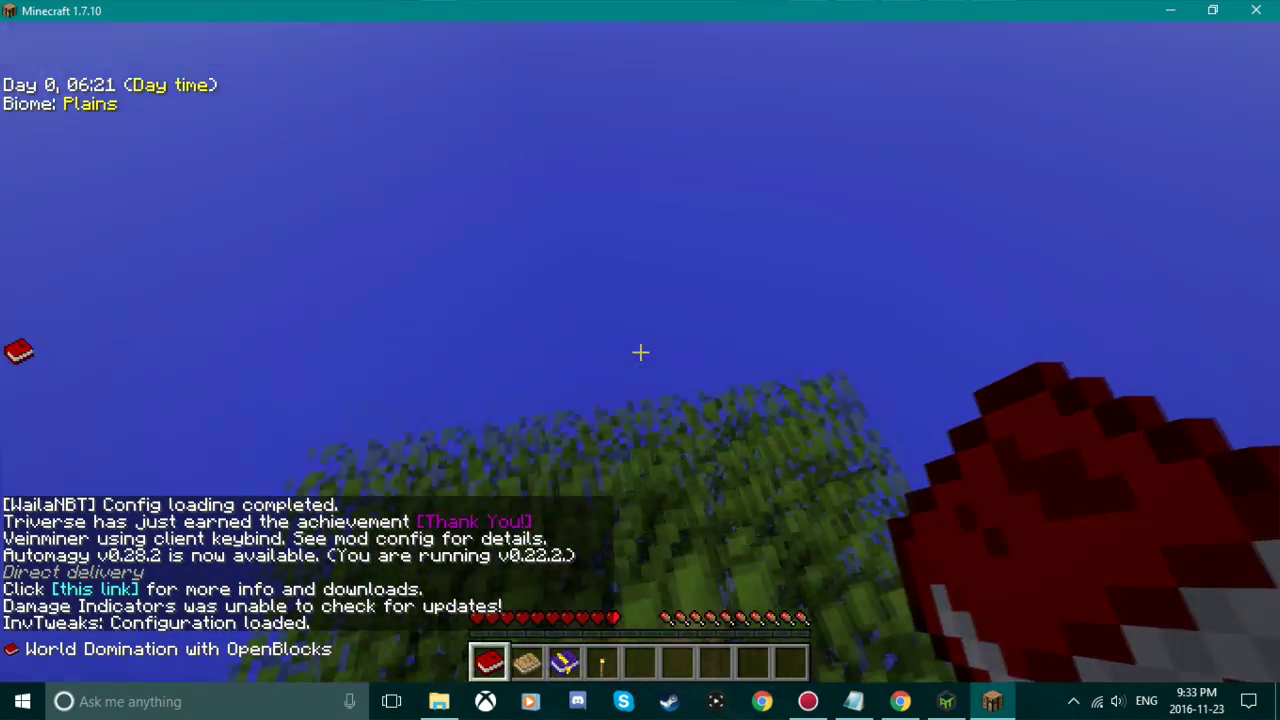
Step: Jump in the new world and open the player's inventory to view the starting items and item list
{"action": "key", "text": "space"}
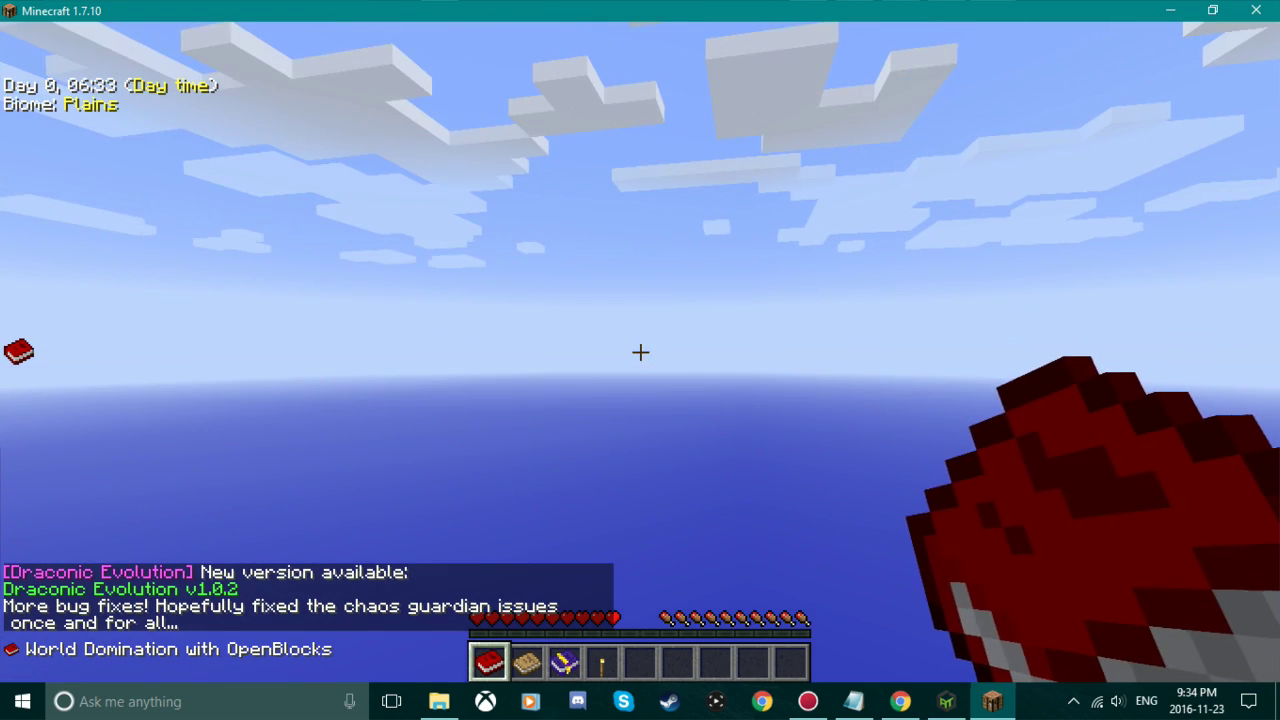
{"action": "key", "text": "e"}
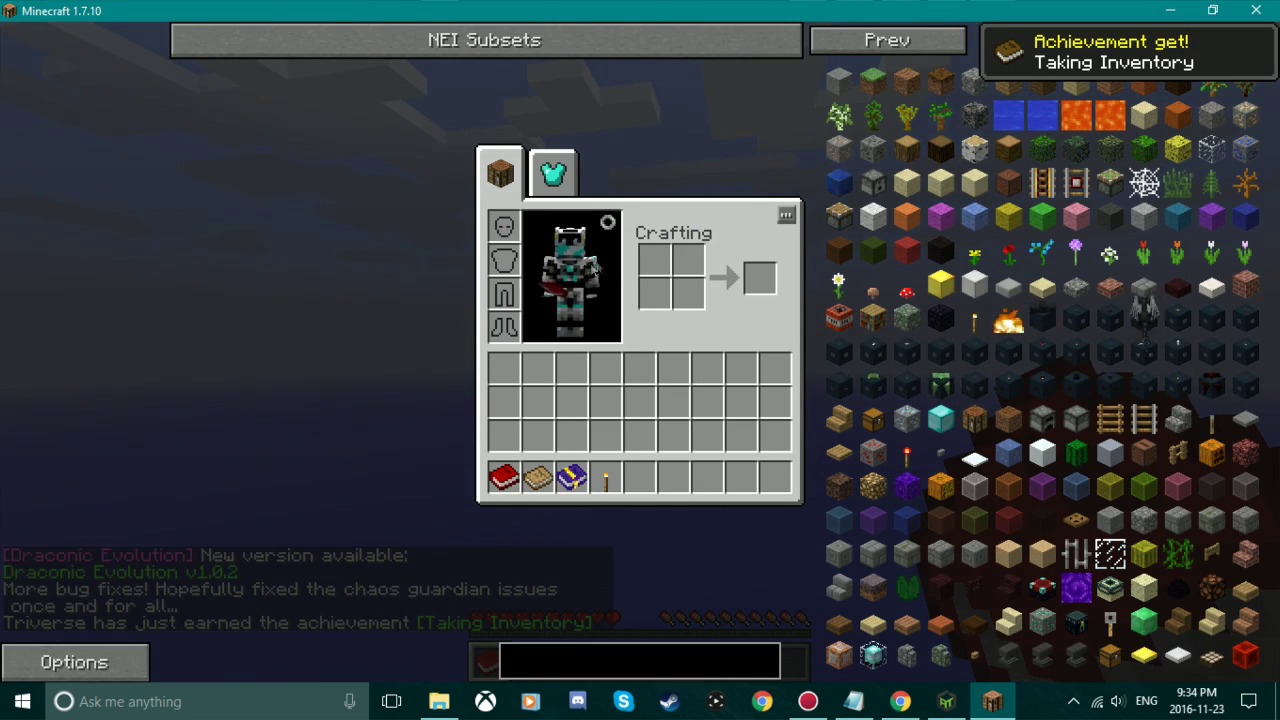